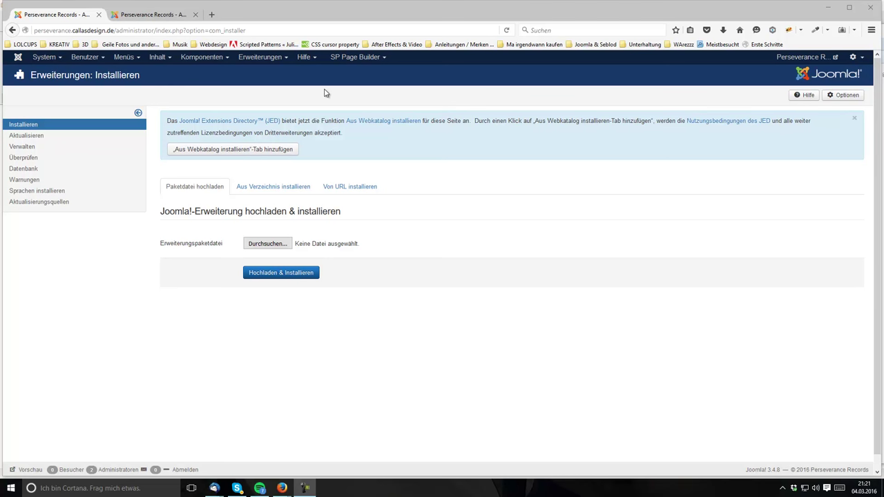
Open the articles list via Inhalt > Beiträge
click(257, 60)
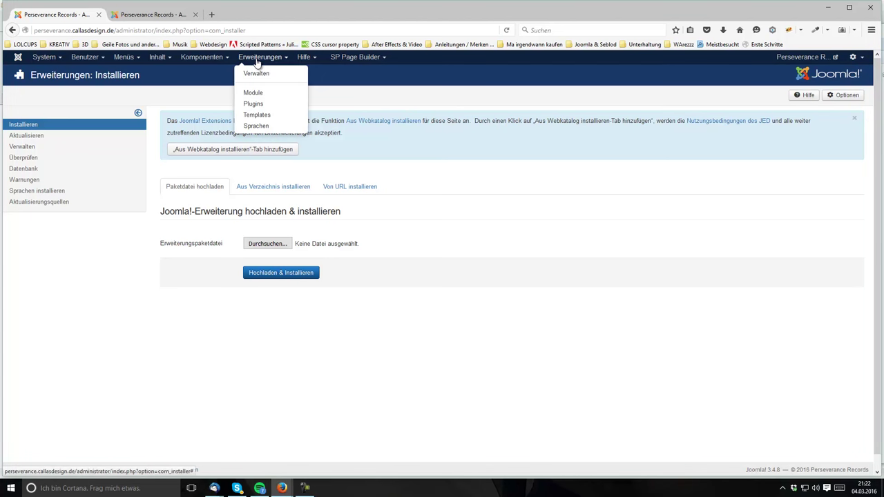
click(159, 59)
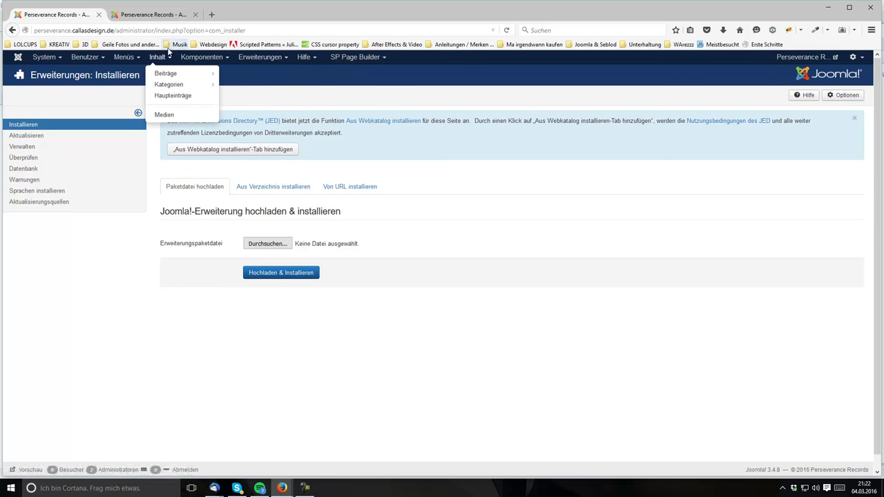
mouse_move(163, 76)
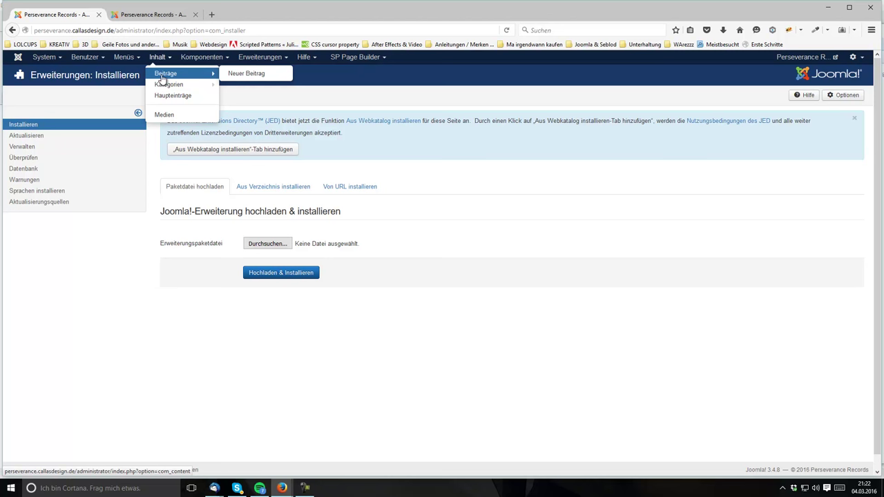
click(161, 76)
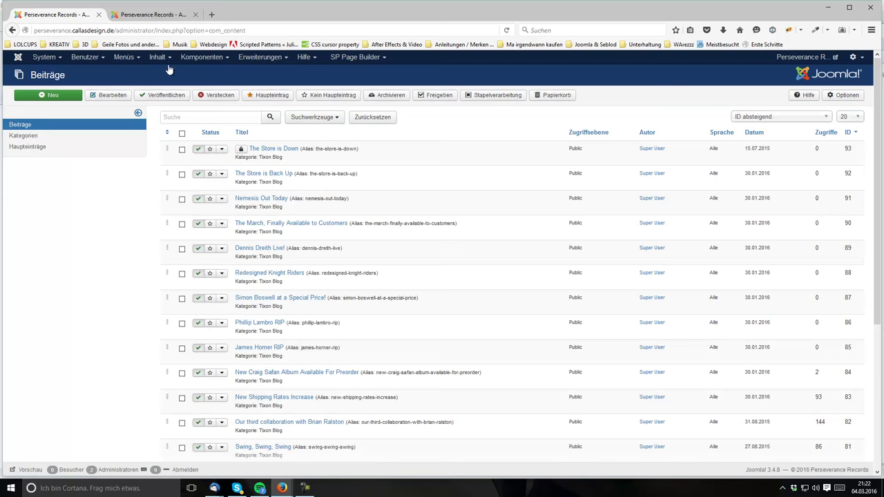
Open a new article form, then go back to the articles list
drag(275, 30, 155, 33)
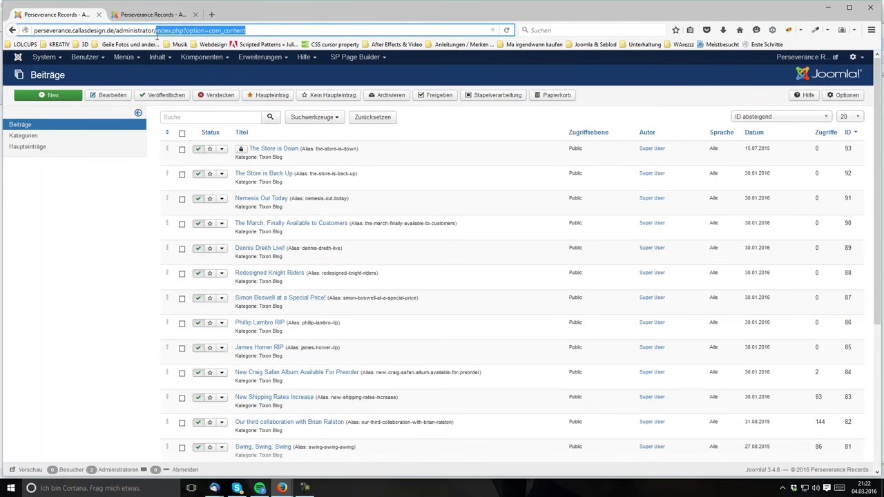
click(157, 57)
mouse_move(181, 73)
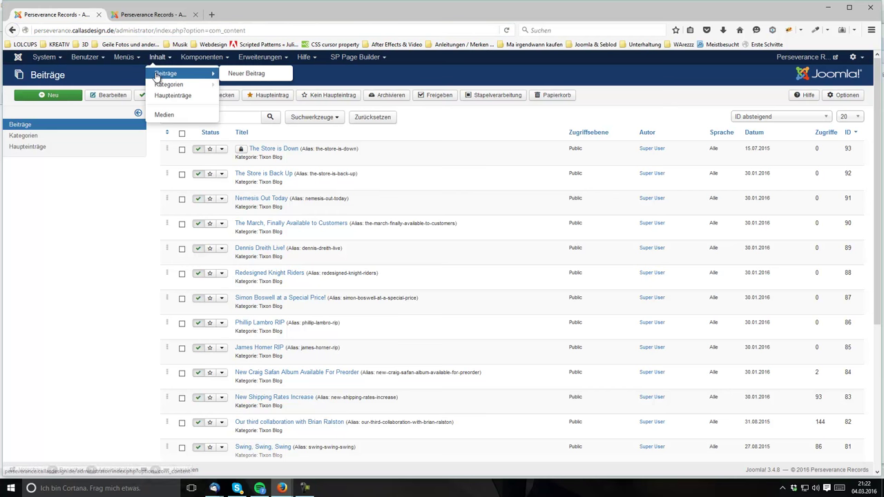
click(260, 74)
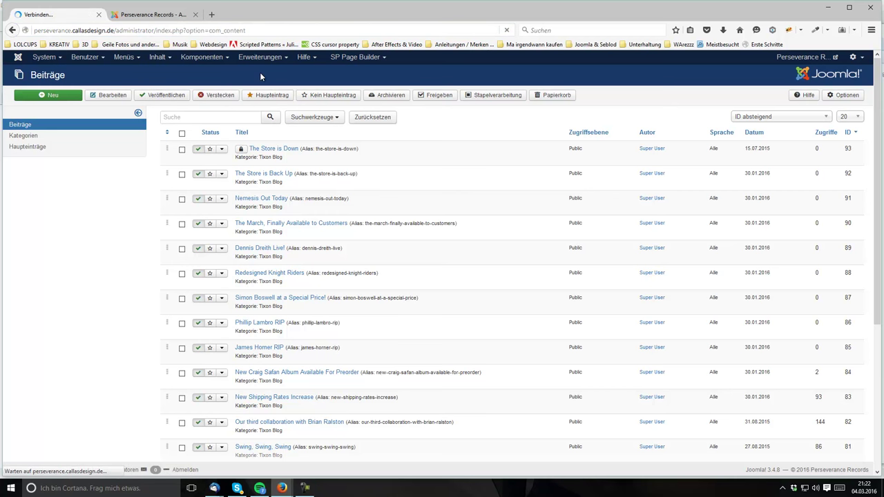
drag(156, 30, 328, 31)
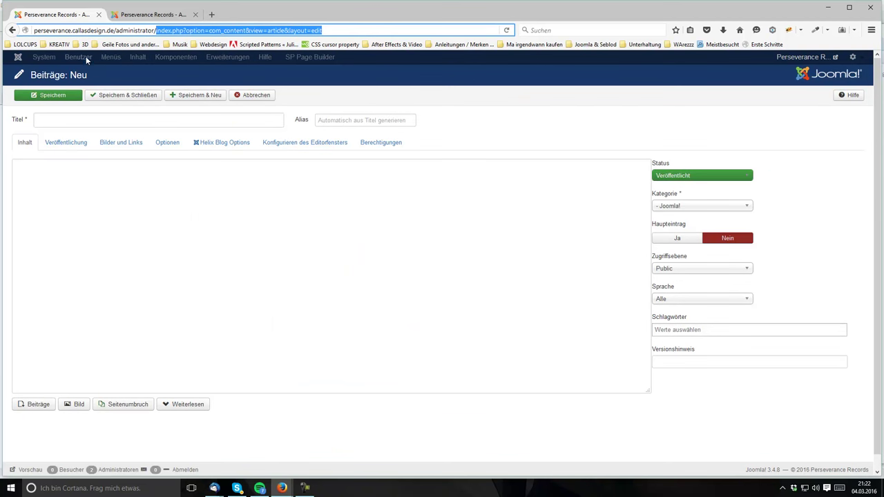
click(11, 30)
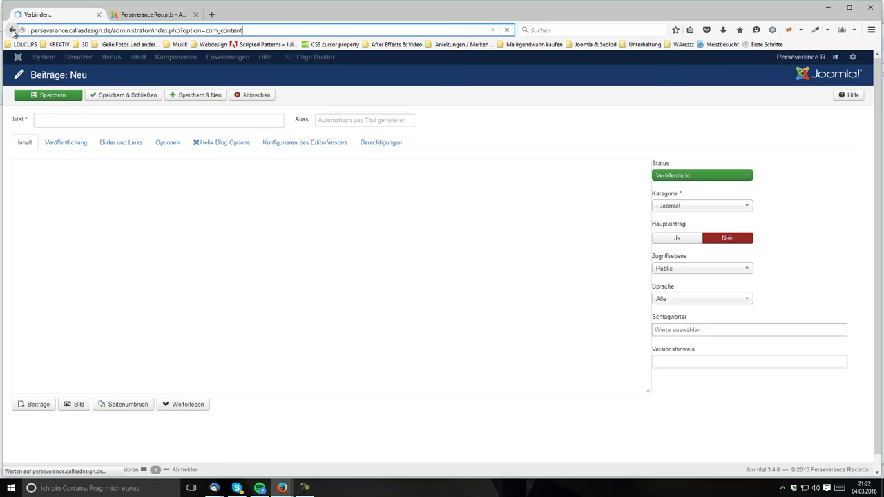
Copy the address part index.php?option=com_content from the address bar
drag(258, 30, 167, 44)
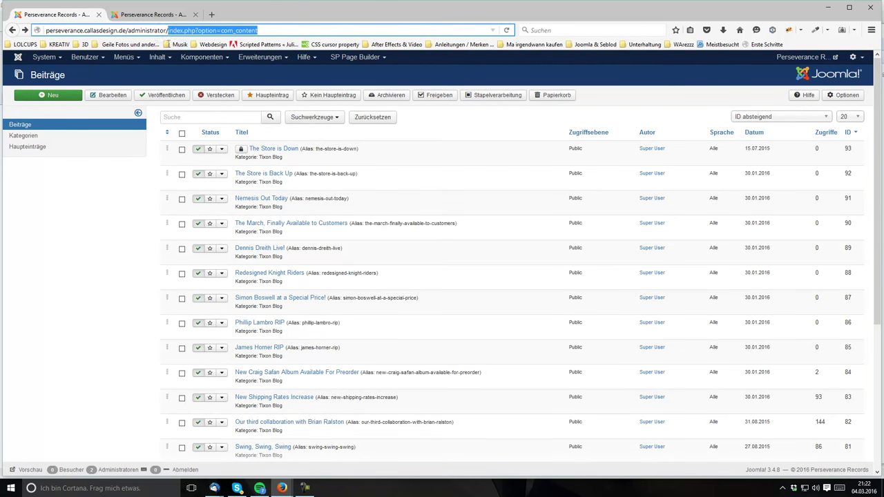
right_click(226, 31)
click(260, 60)
click(260, 57)
List the Administrator modules in the Module manager
click(253, 94)
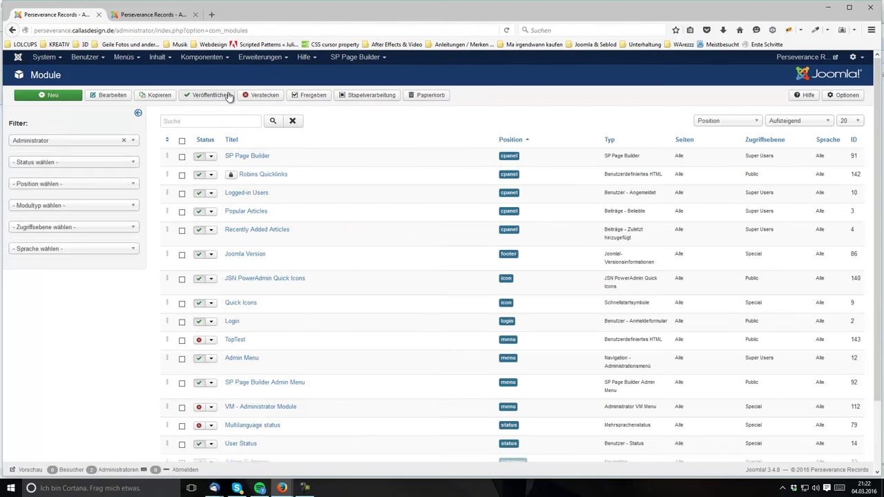
click(33, 142)
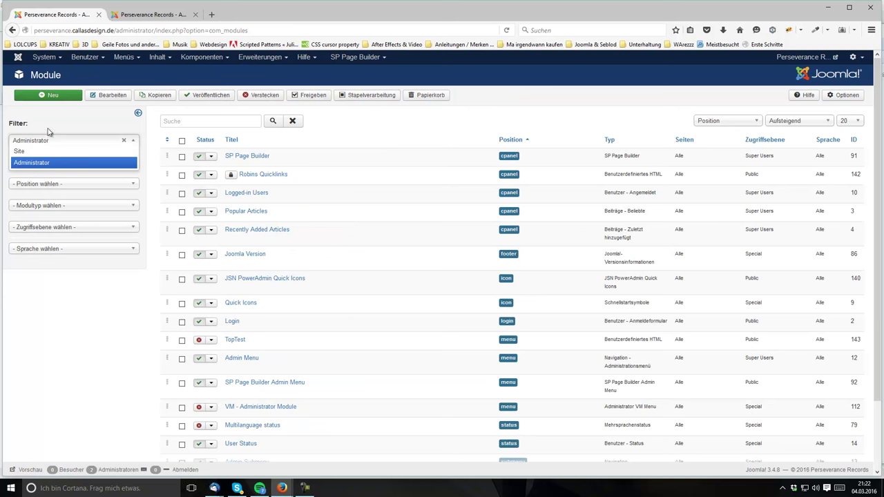
click(19, 153)
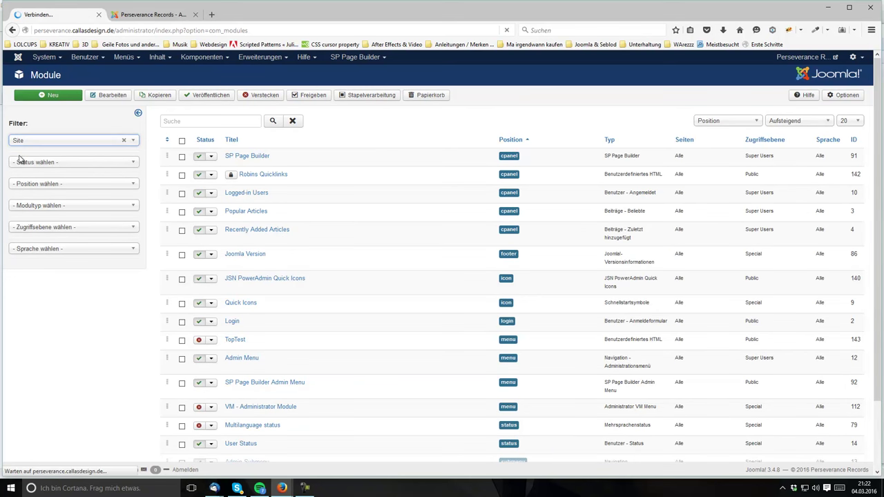
click(20, 148)
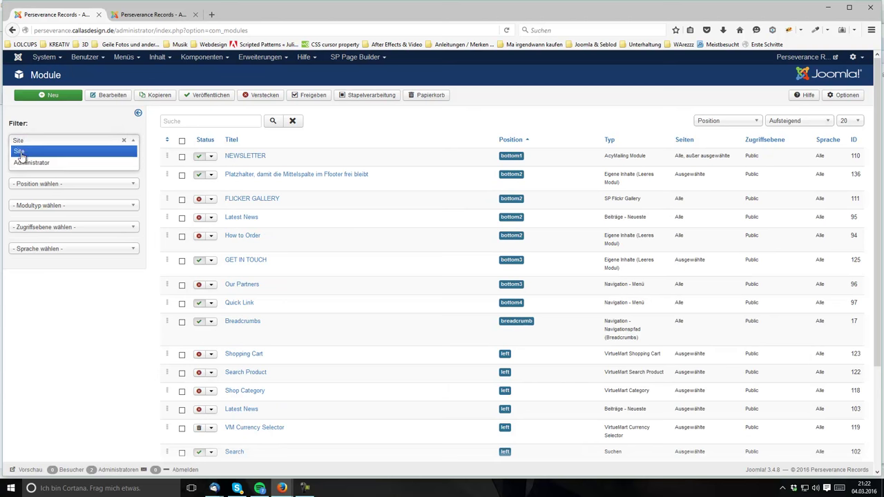
click(19, 162)
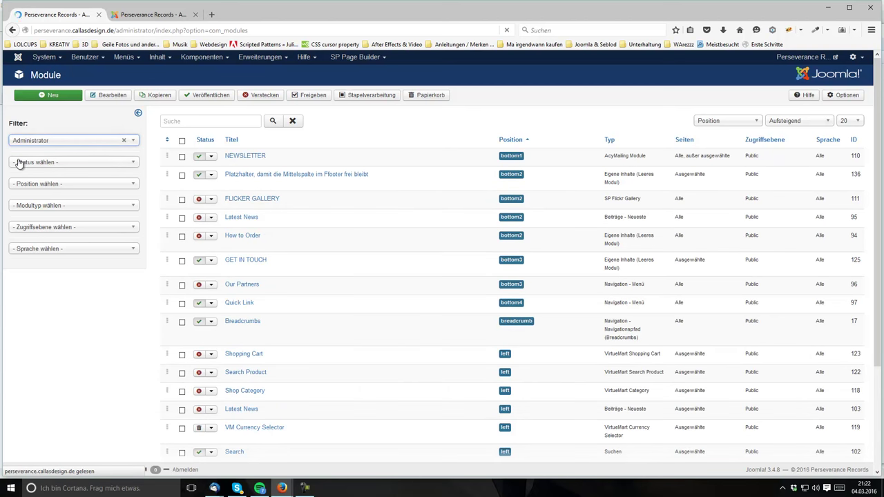
Create a Custom HTML module titled 'Tutorial Quicklinks' containing index.php?option=com_content
click(39, 99)
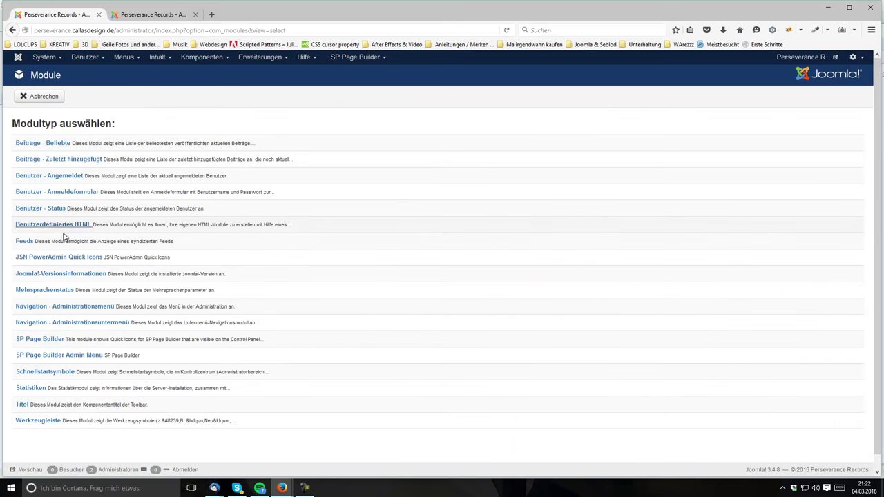
click(55, 229)
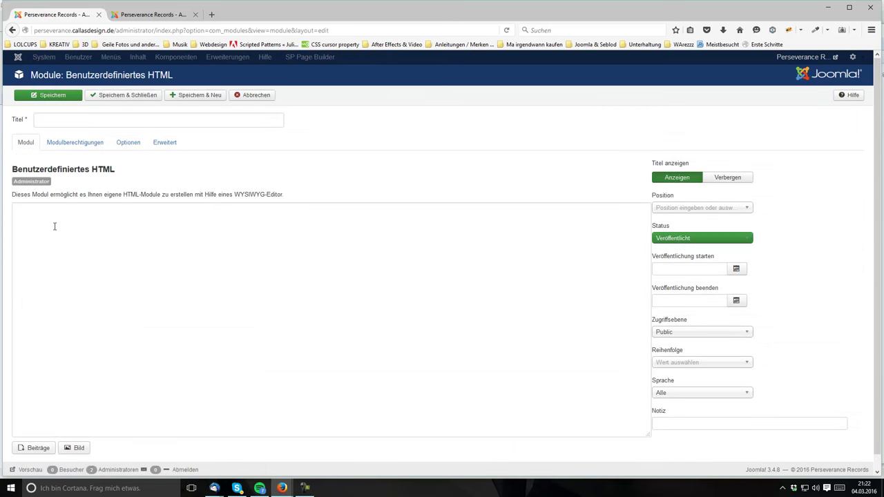
click(126, 124)
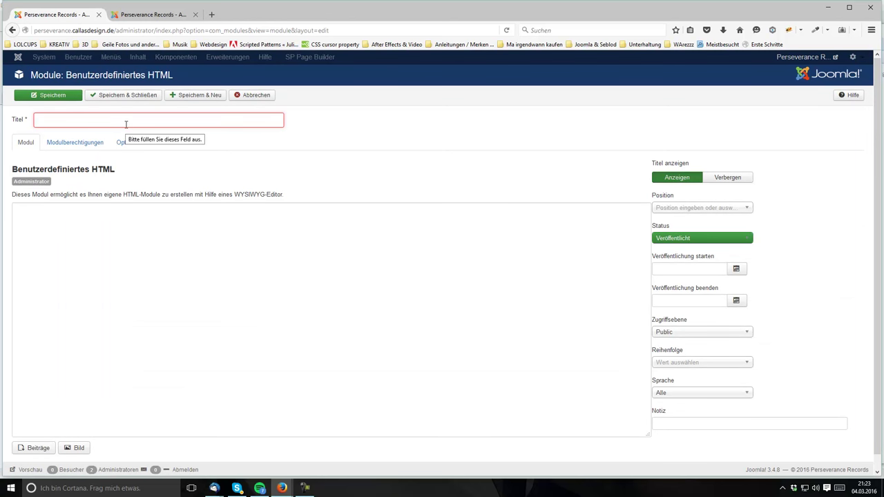
text(T)
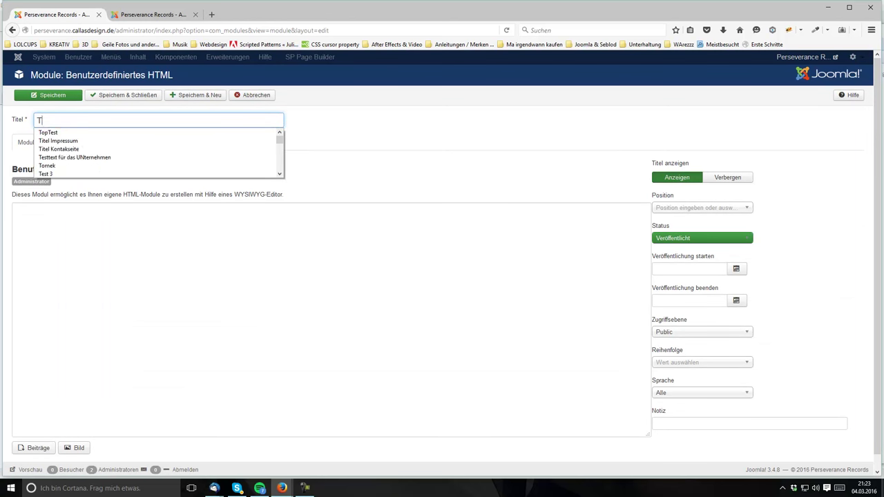
text(utorial Quicklinks)
key(Tab)
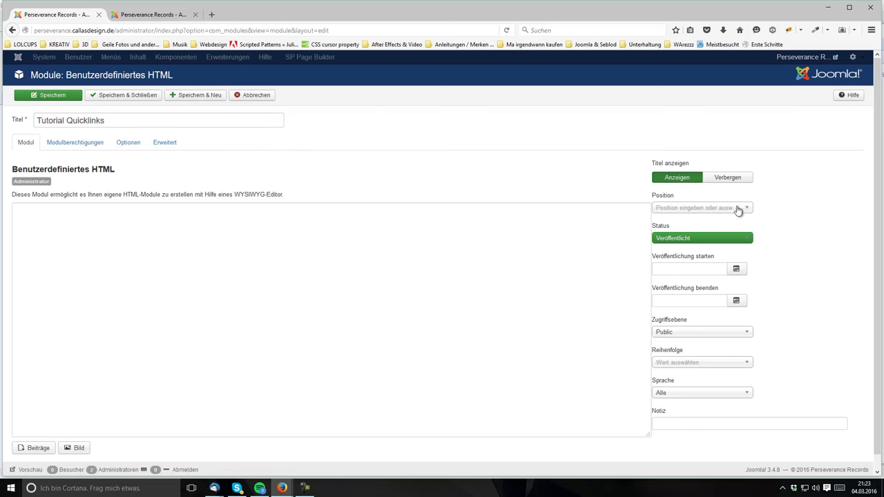
click(108, 265)
key(ctrl+v)
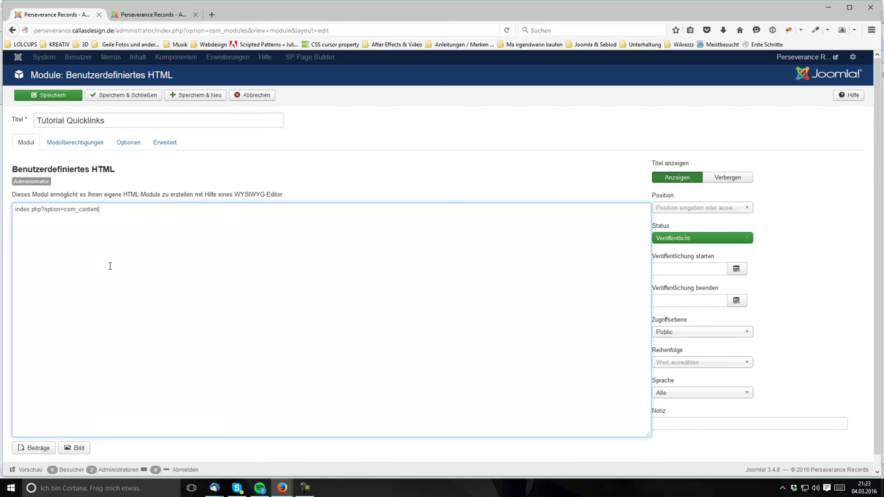
Assign the module to the cpanel position and save and close it
click(734, 182)
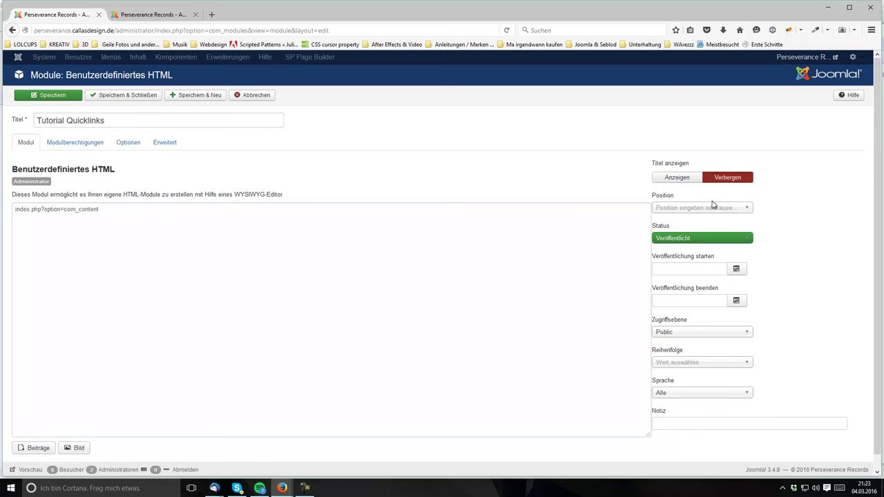
click(677, 181)
click(675, 208)
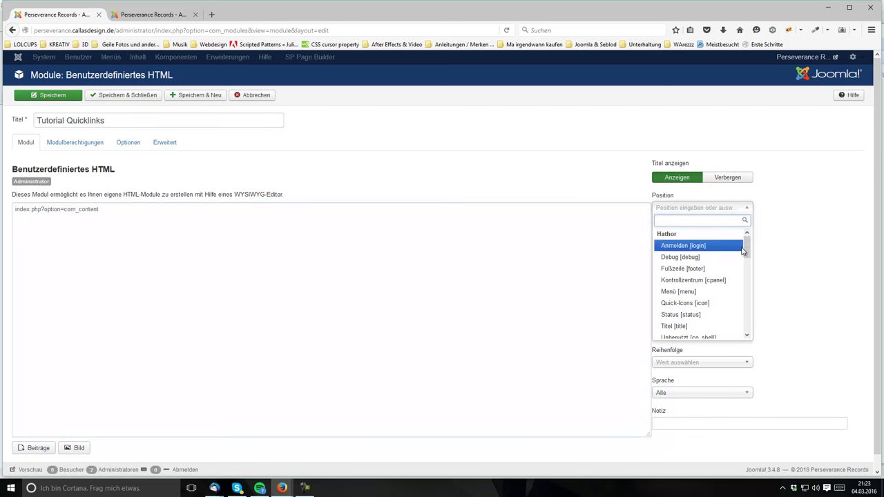
drag(748, 242, 747, 280)
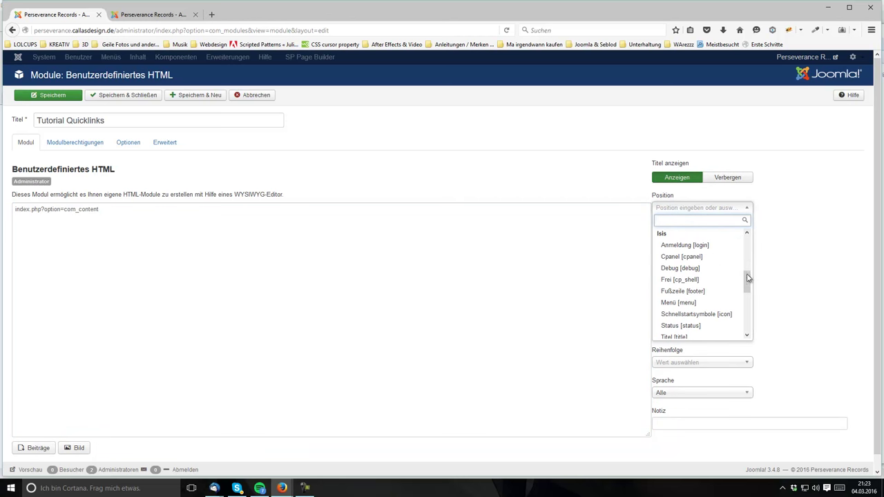
click(682, 258)
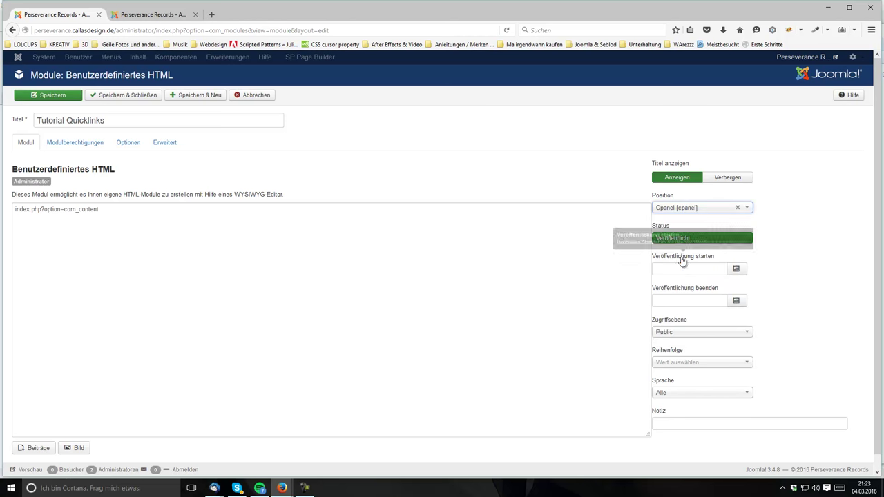
click(133, 97)
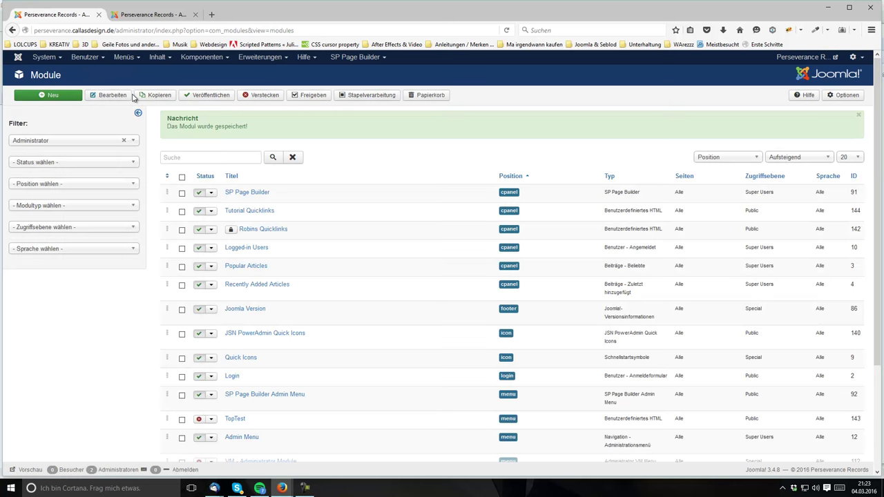
click(99, 61)
click(95, 72)
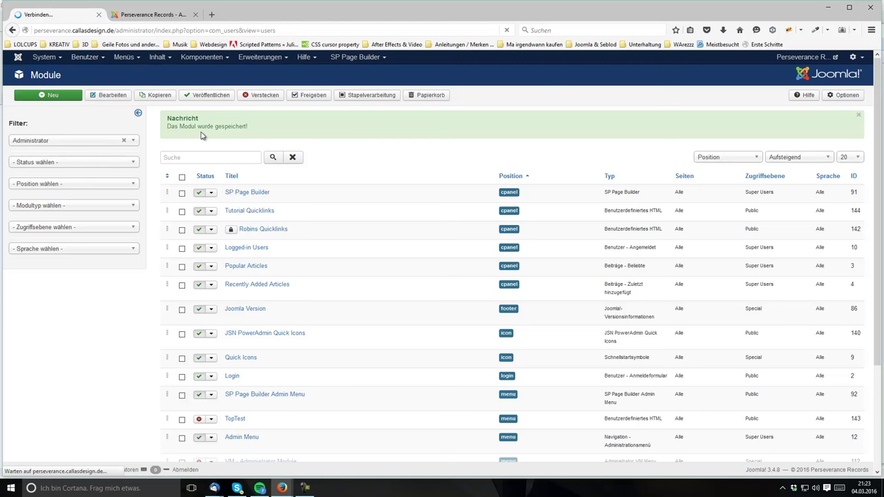
click(193, 175)
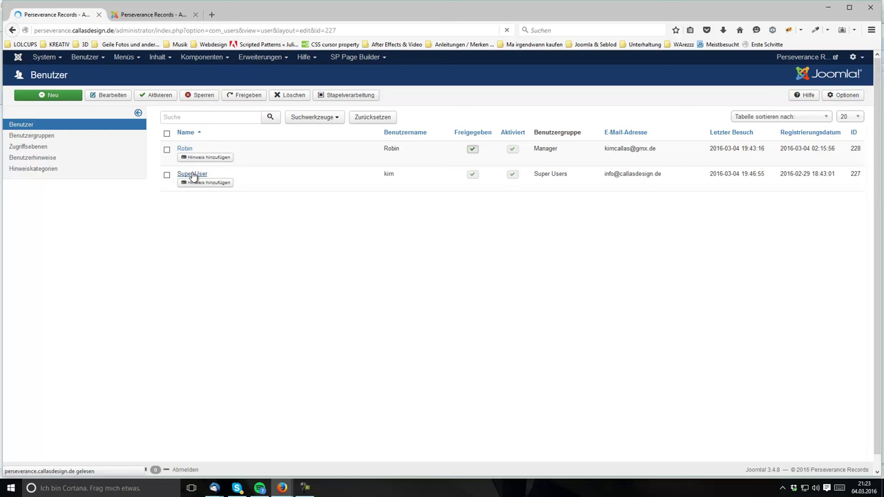
click(113, 139)
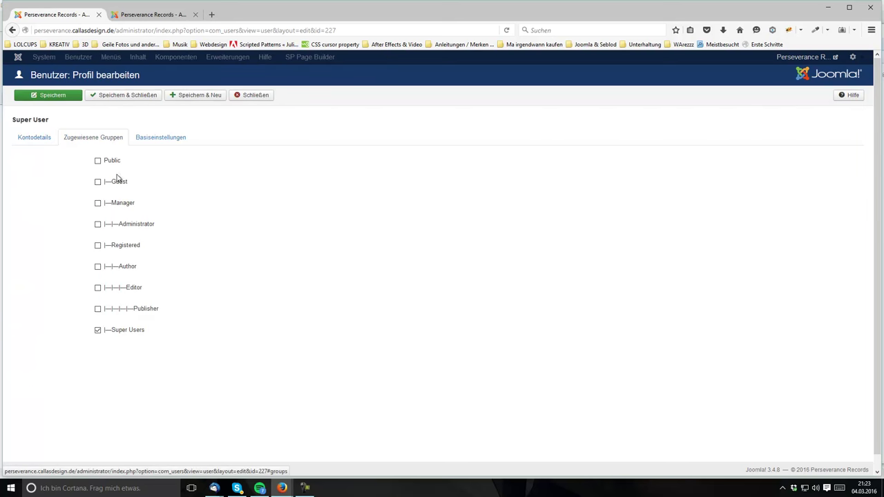
click(143, 140)
Set the Super User's editor to TinyMCE, save, and return to the Module list
click(123, 224)
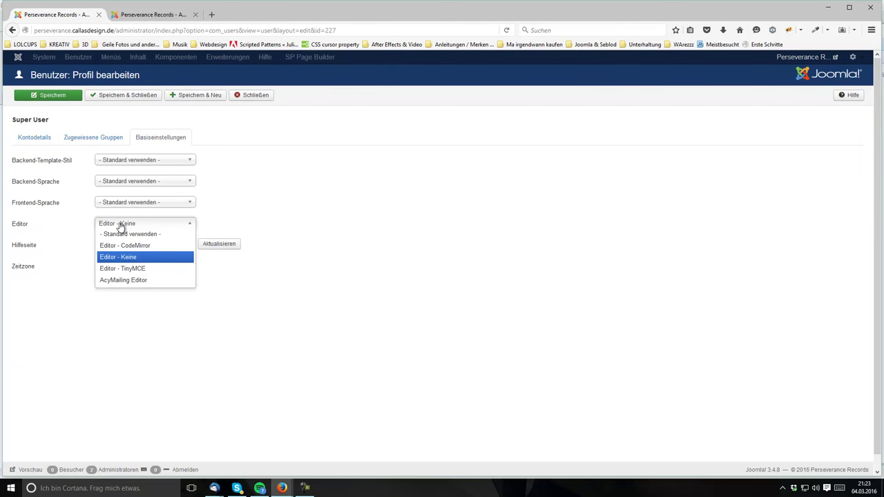
click(134, 267)
click(42, 140)
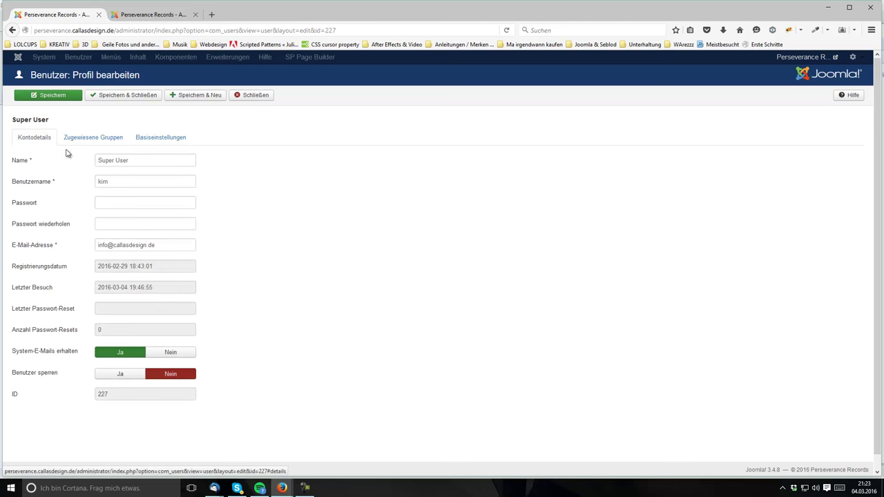
click(97, 138)
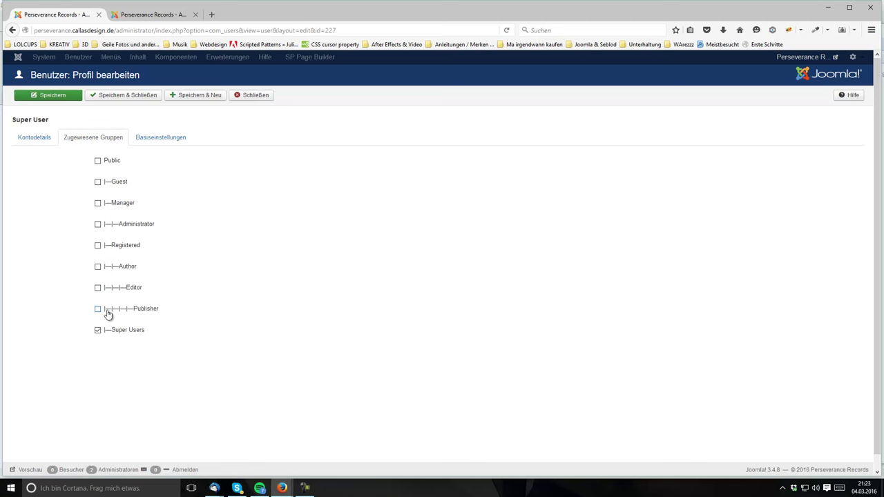
click(35, 138)
click(133, 101)
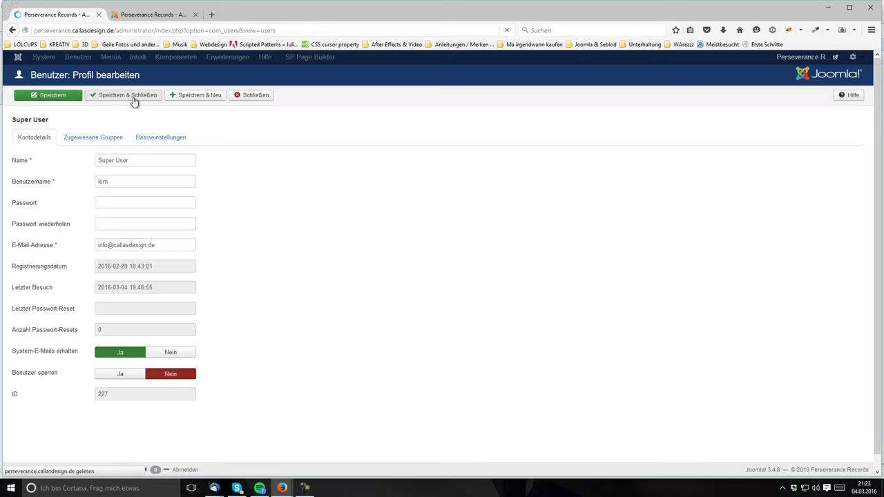
click(262, 58)
click(263, 86)
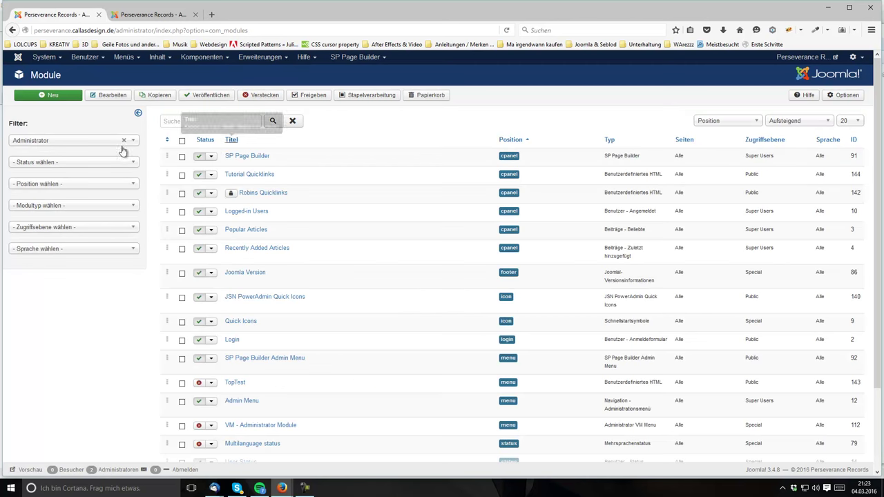
Replace the module text with 'Alle Beiträge des Blogs anzeigen und editieren' linked to index.php?option=com_content
click(250, 177)
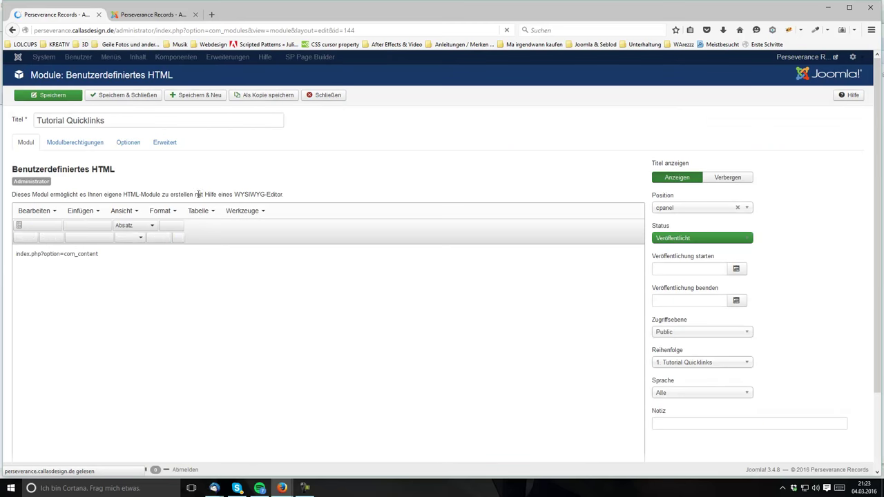
drag(113, 254, 3, 261)
key(ctrl+c)
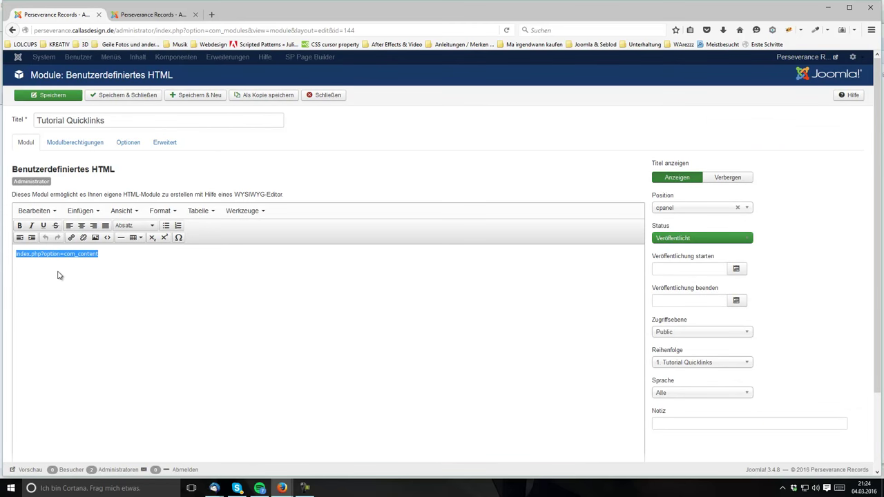
key(Delete)
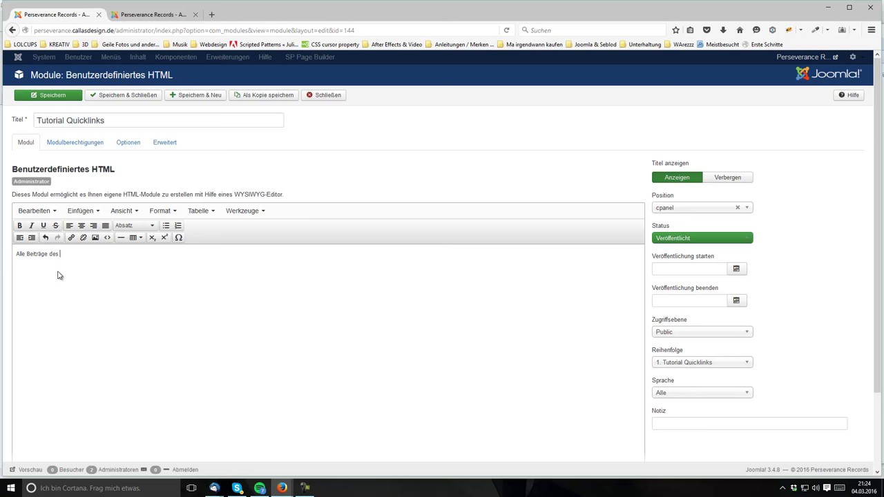
text(n und editieren)
double_click(54, 253)
triple_click(55, 254)
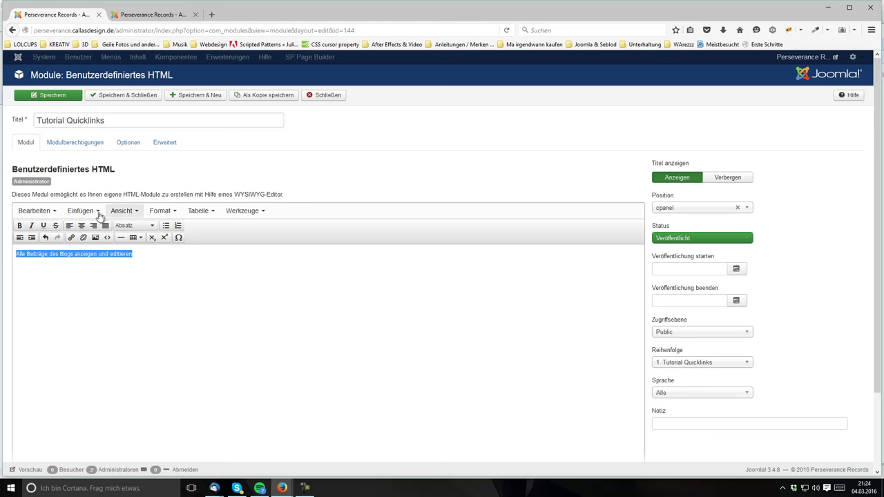
click(74, 240)
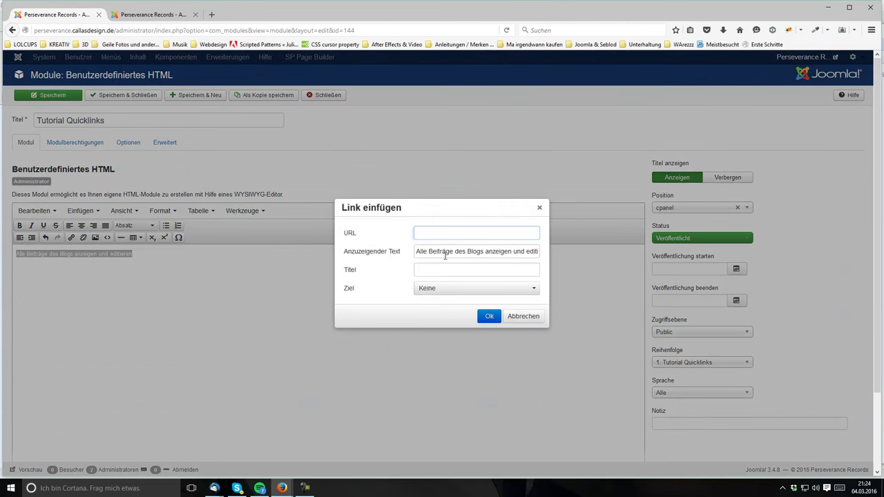
key(ctrl+v)
key(ctrl+a)
key(ctrl+c)
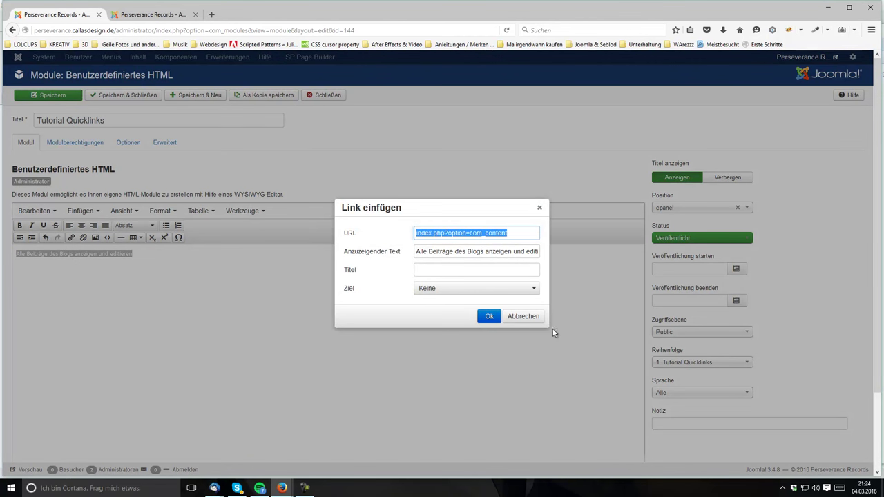
click(489, 317)
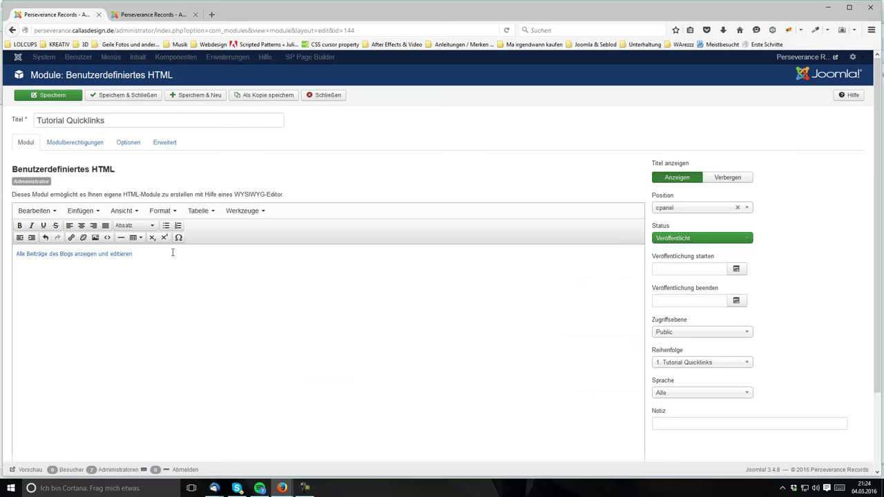
Add a second line 'Neuen Artikel schreiben' linked to index.php?option=com_content and save the module
text(uen Artikel schreiben)
click(113, 31)
triple_click(55, 262)
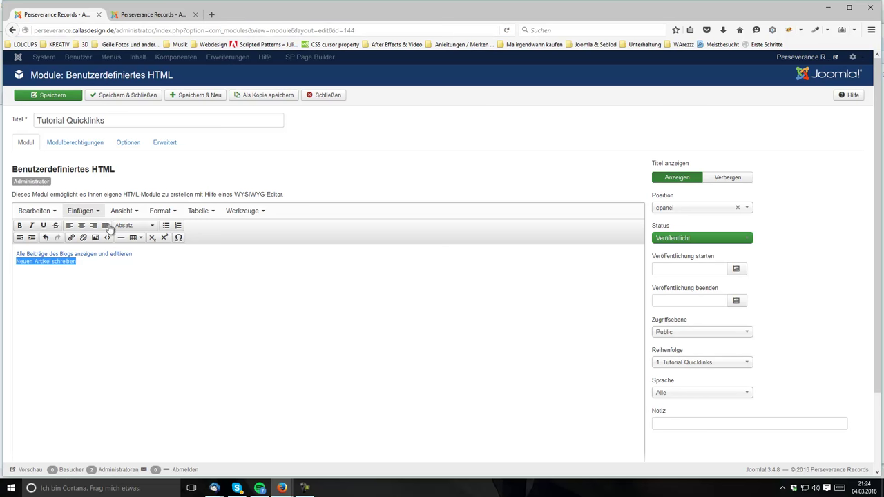
click(72, 238)
key(ctrl+v)
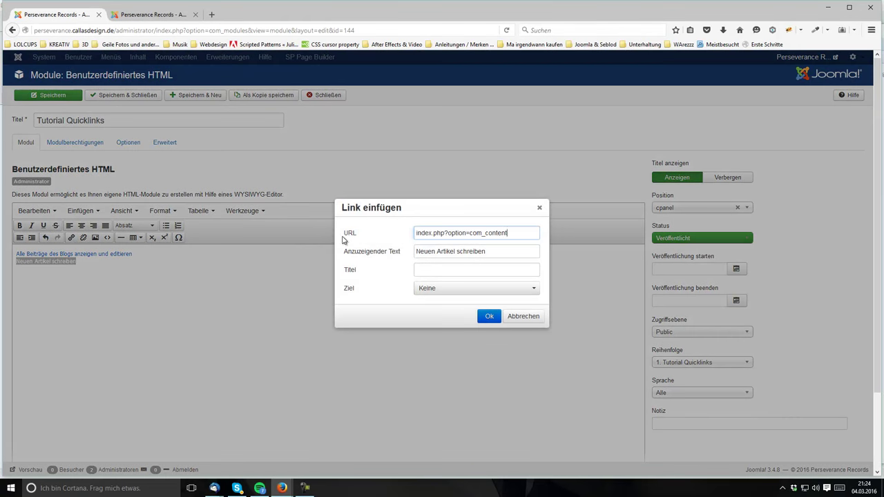
click(490, 316)
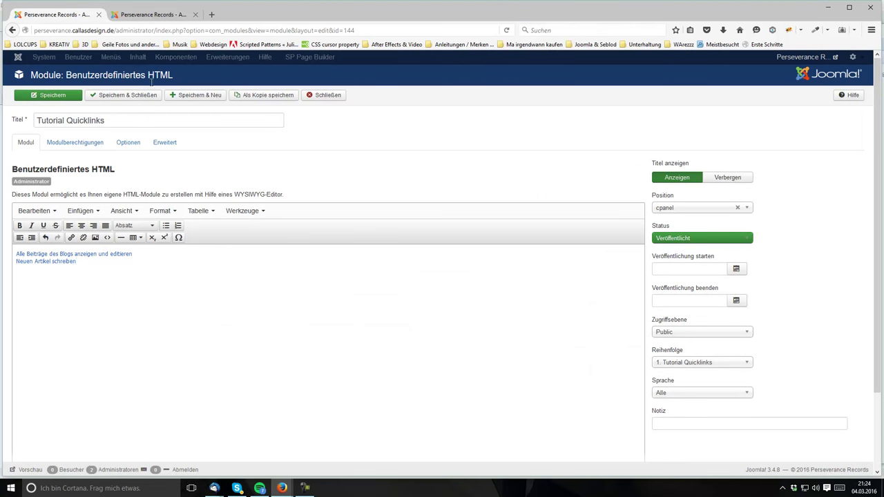
click(130, 97)
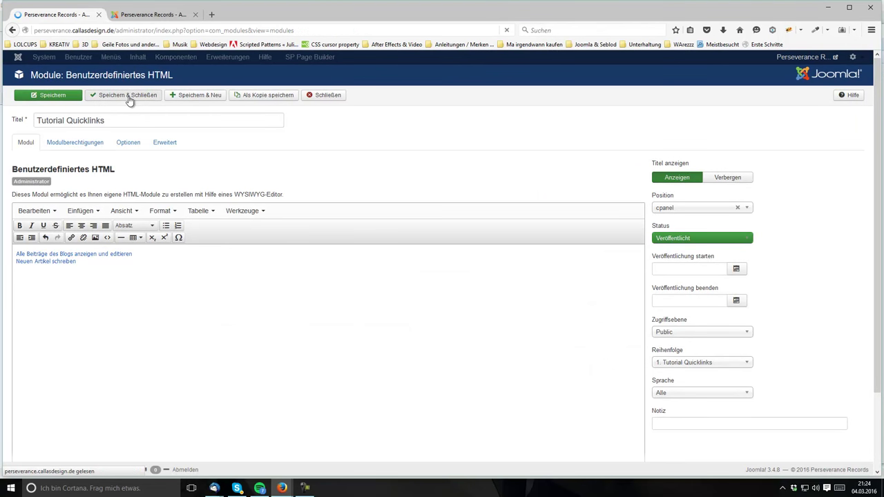
click(45, 57)
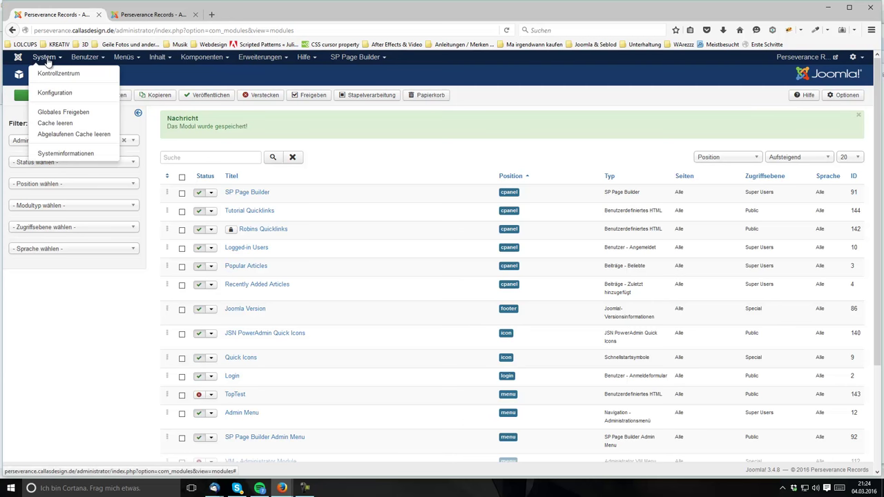
Open the Kontrollzentrum and check the Tutorial Quicklinks box showing both links
click(49, 72)
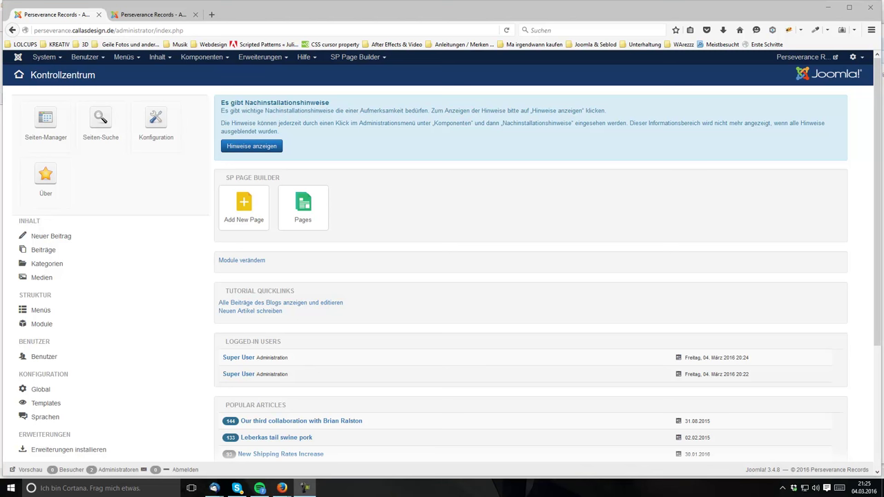
triple_click(243, 291)
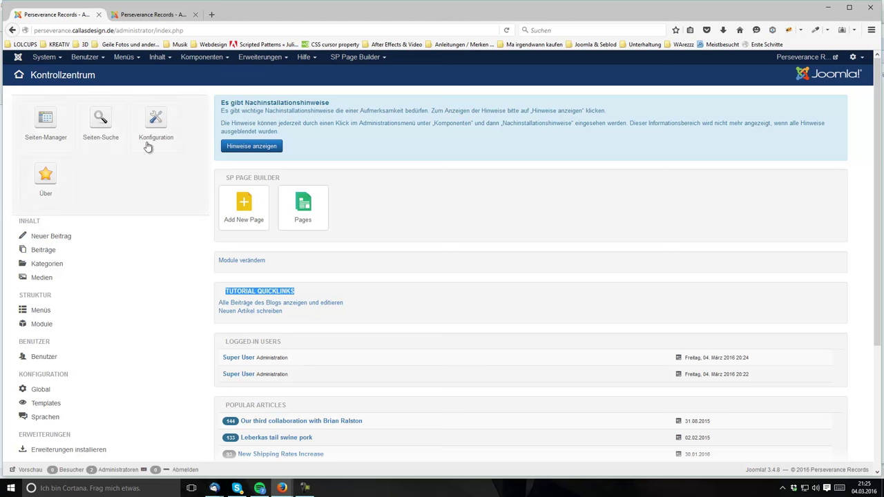
click(87, 59)
mouse_move(124, 58)
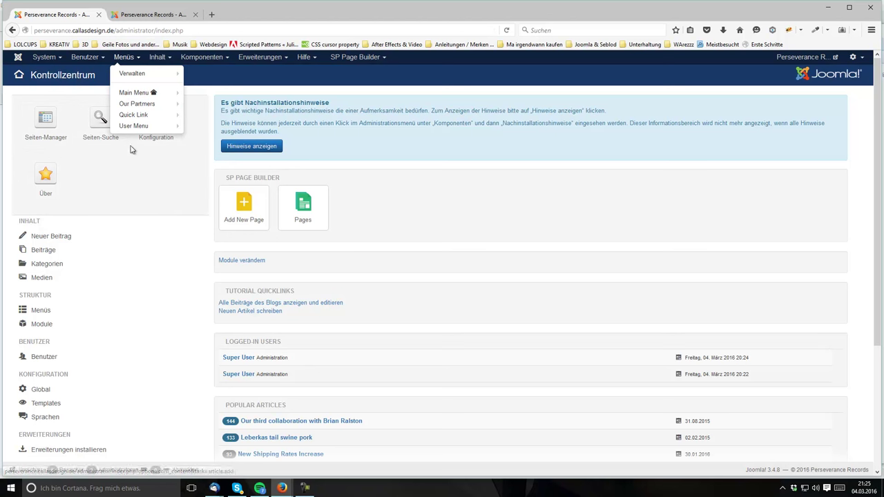
mouse_move(88, 58)
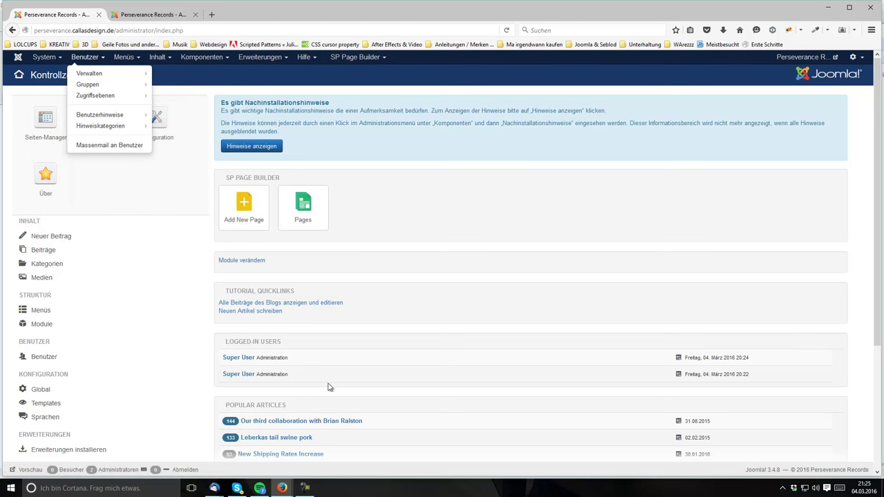
Review each user's group in Benutzer > Verwalten, noting the Manager user, then open the Module list
click(88, 74)
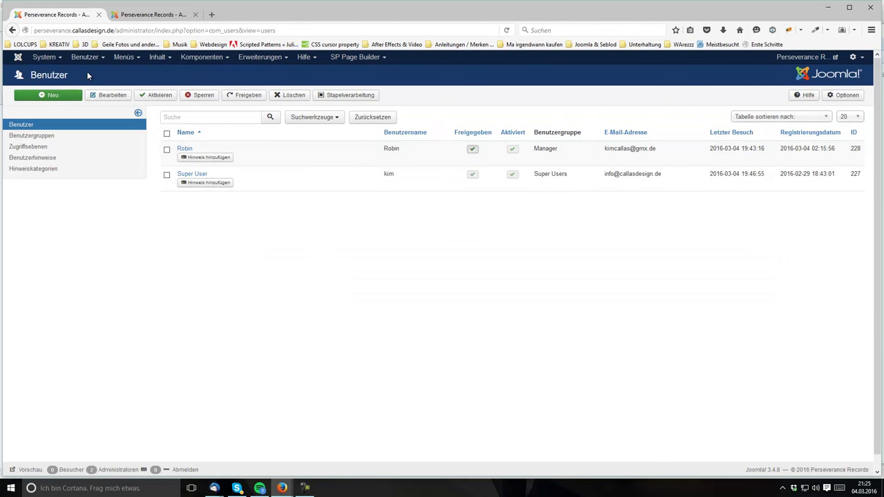
mouse_move(84, 57)
mouse_move(95, 86)
double_click(547, 149)
click(269, 58)
click(253, 93)
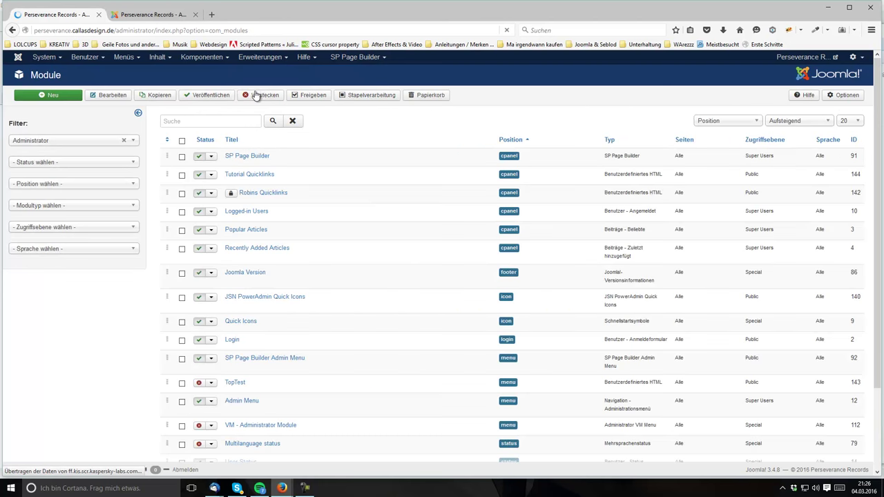
Filter modules to the cpanel position and select all except Tutorial Quicklinks
click(39, 164)
click(37, 173)
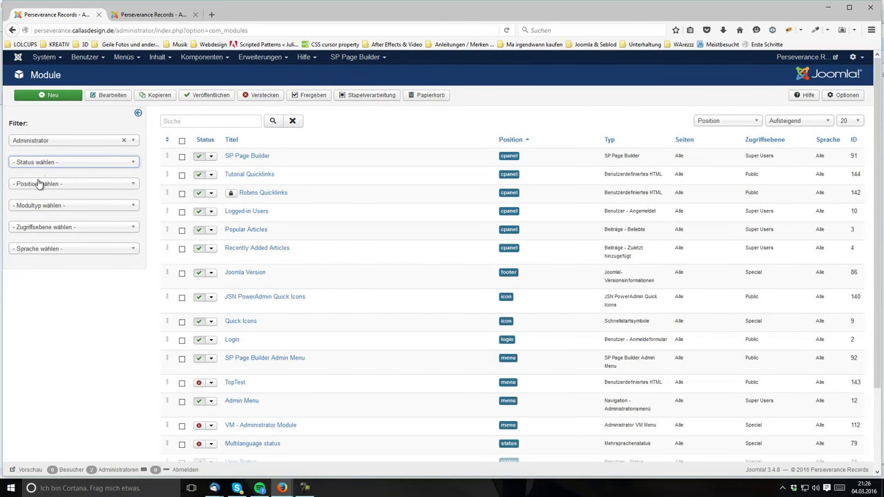
click(36, 184)
click(31, 207)
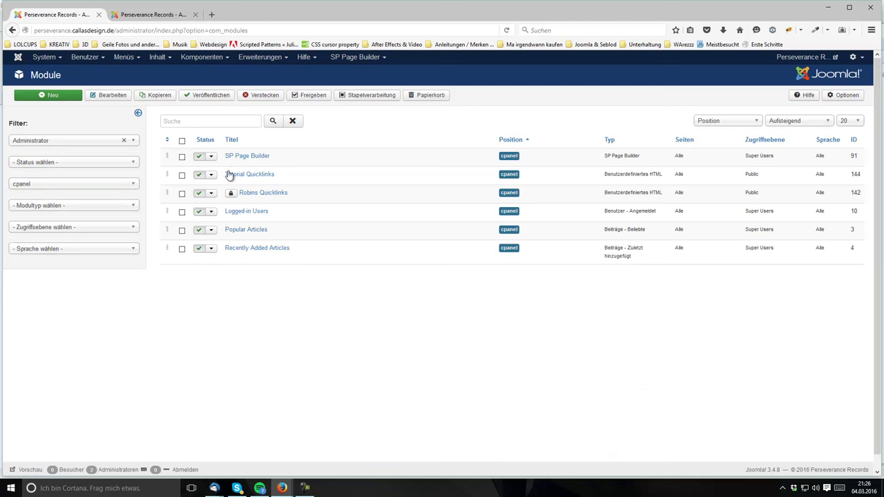
click(182, 141)
click(182, 174)
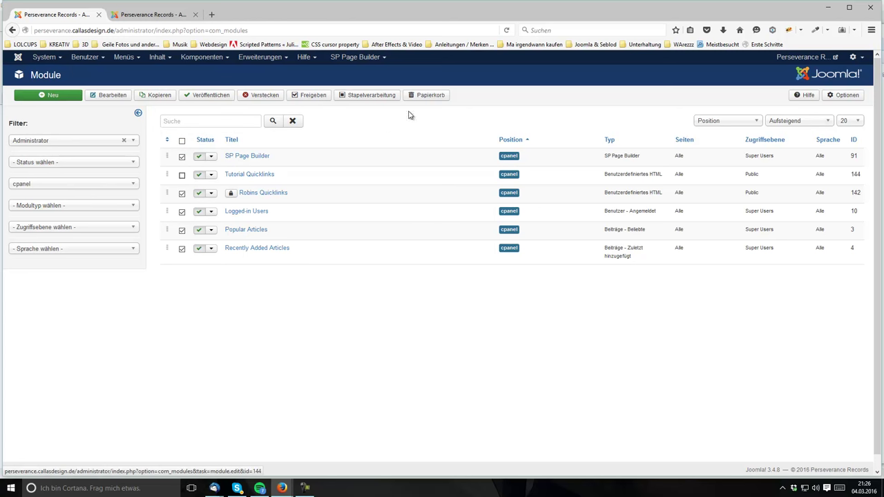
Batch-set the selected modules' access level to Super Users
click(370, 96)
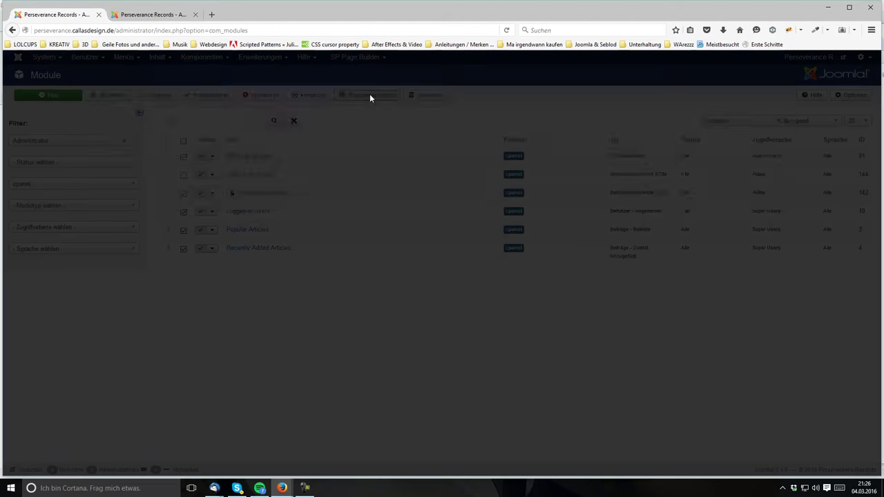
click(461, 139)
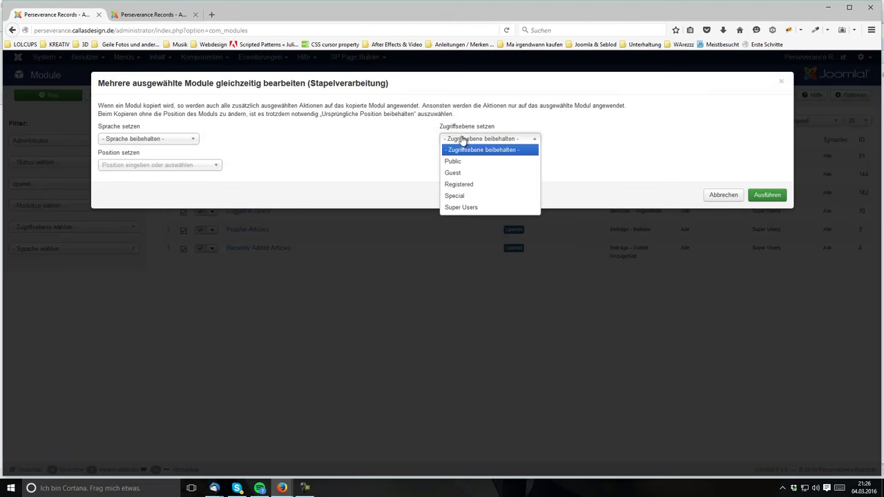
click(460, 207)
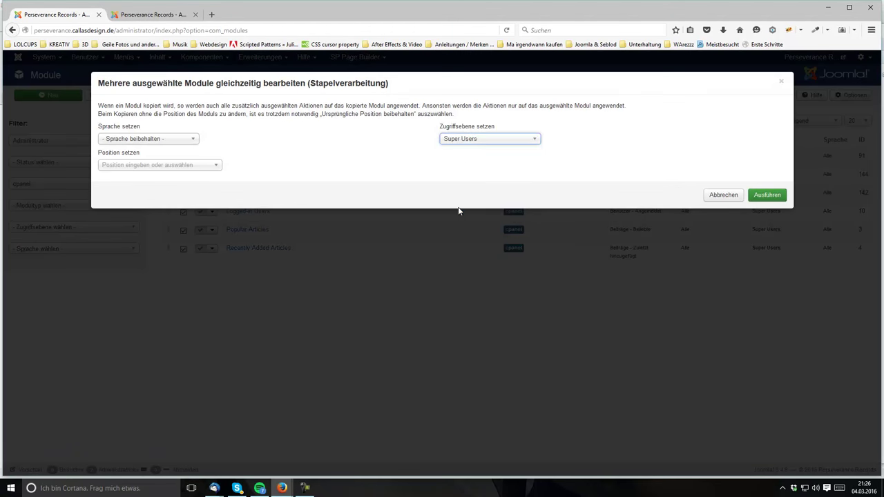
click(777, 196)
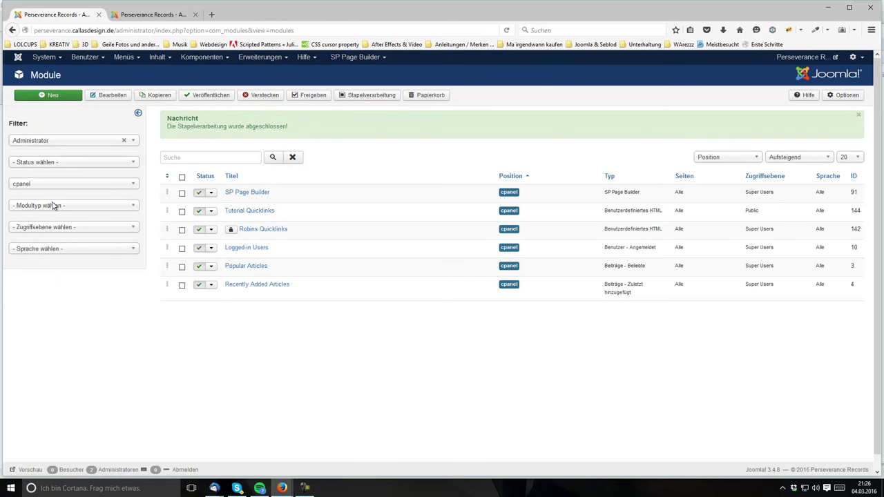
Log out of the administrator back end
click(37, 186)
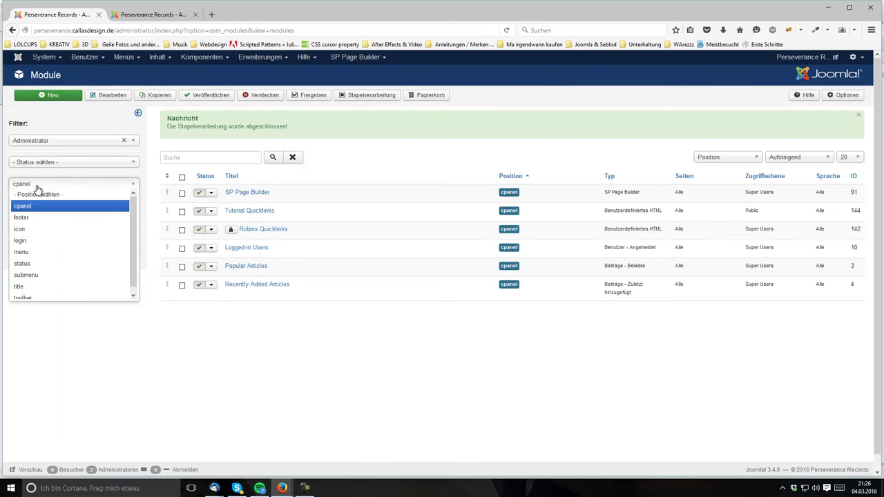
click(862, 58)
click(825, 111)
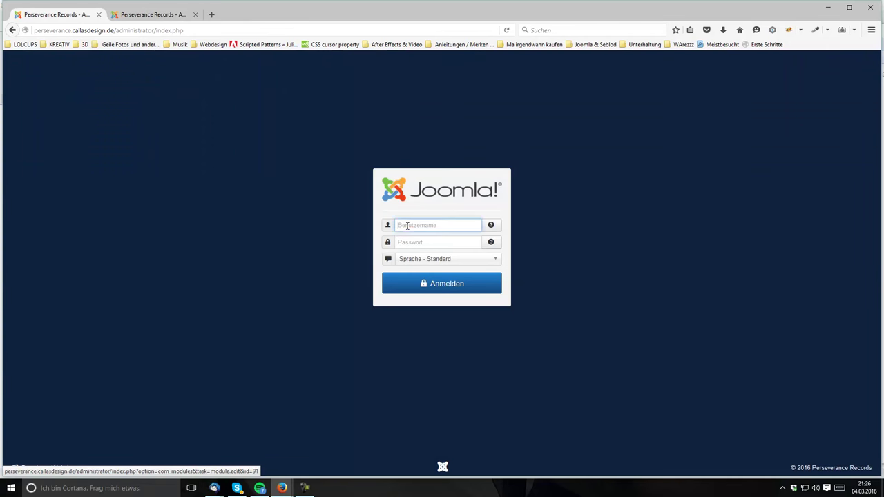
Log in as the second back-end user with the saved username and password
text(R)
key(Down)
key(Return)
key(Tab)
key(Return)
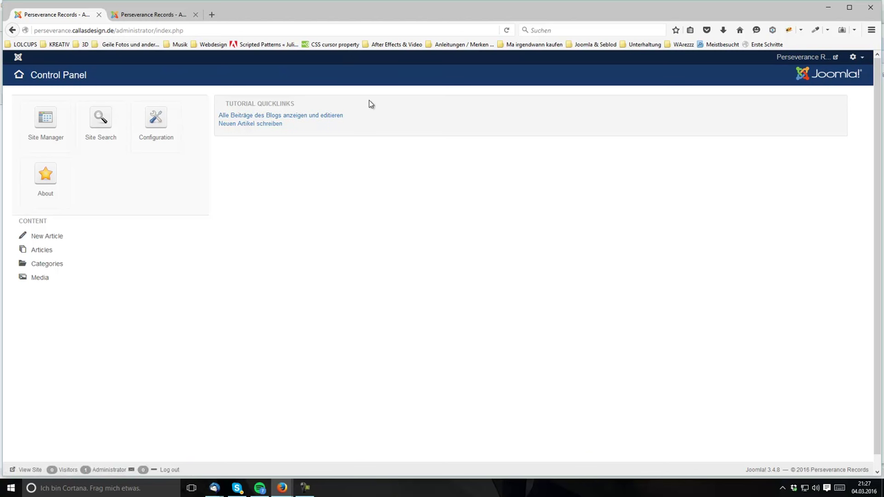
Open the articles list via the quicklink, start and cancel a new article, then log out
click(293, 116)
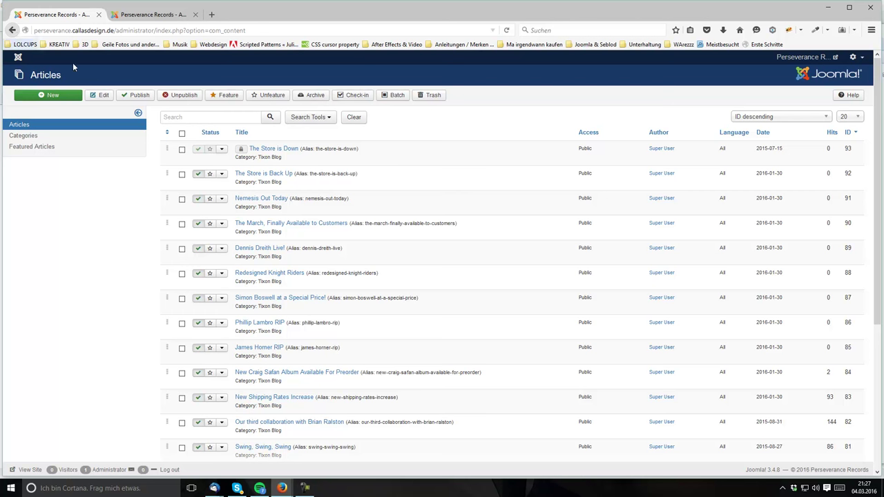
click(59, 95)
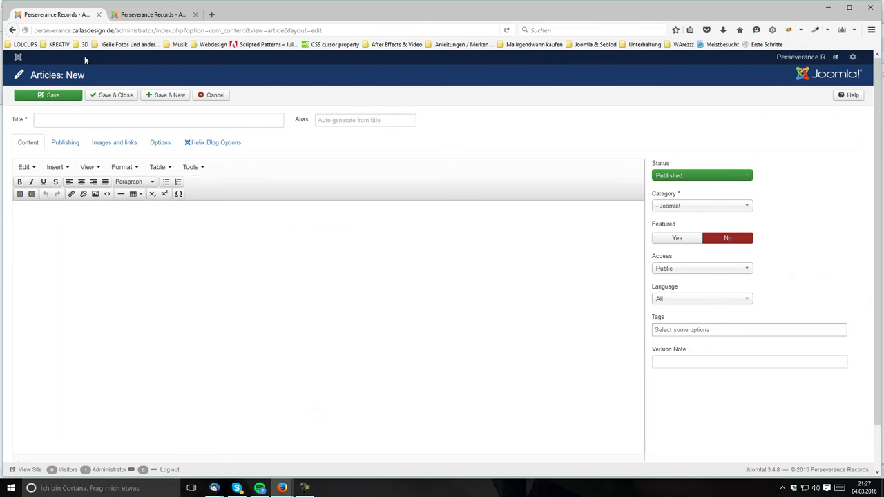
click(225, 100)
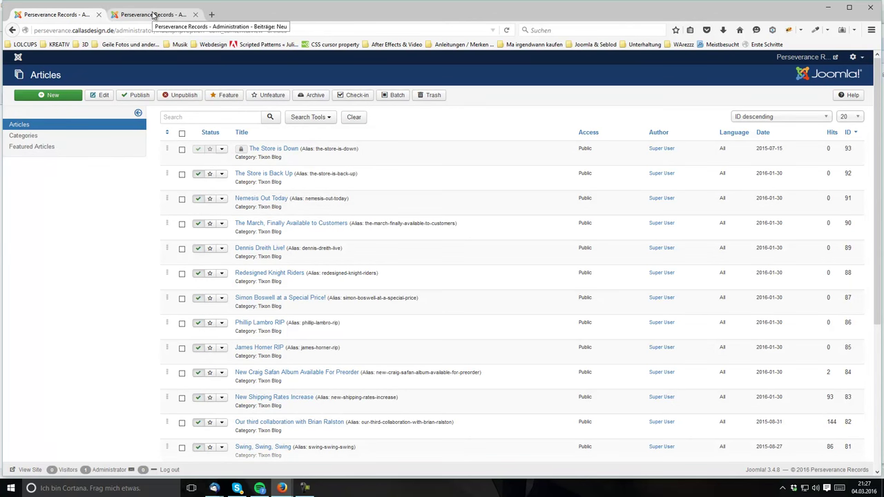
click(860, 58)
click(815, 113)
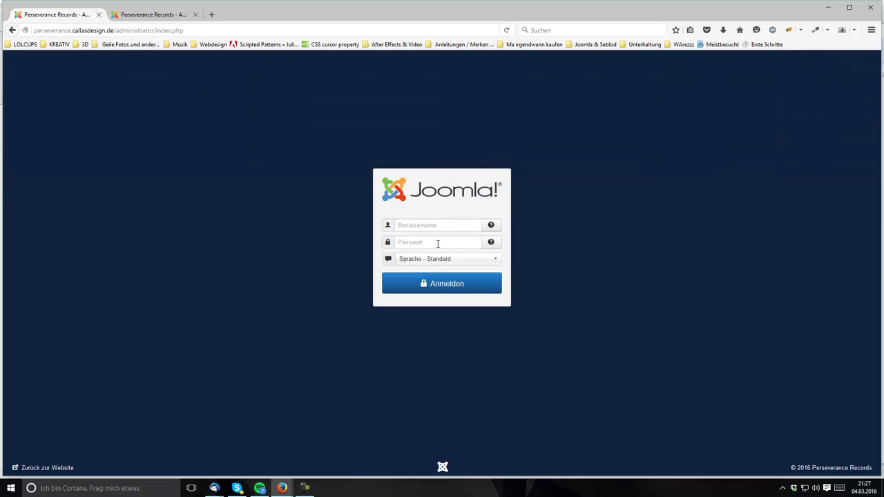
Log back in with the administrator's username and password
text(kim)
key(BackSpace)
key(BackSpace)
text(im)
key(Tab)
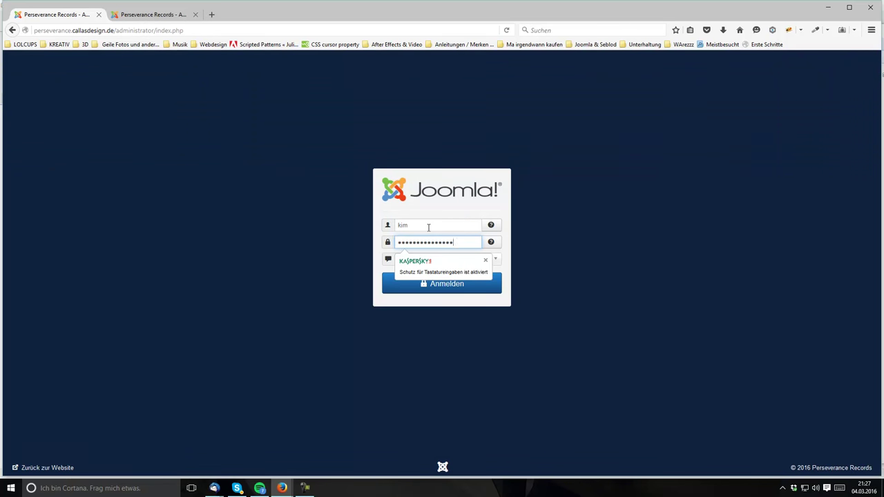
key(Return)
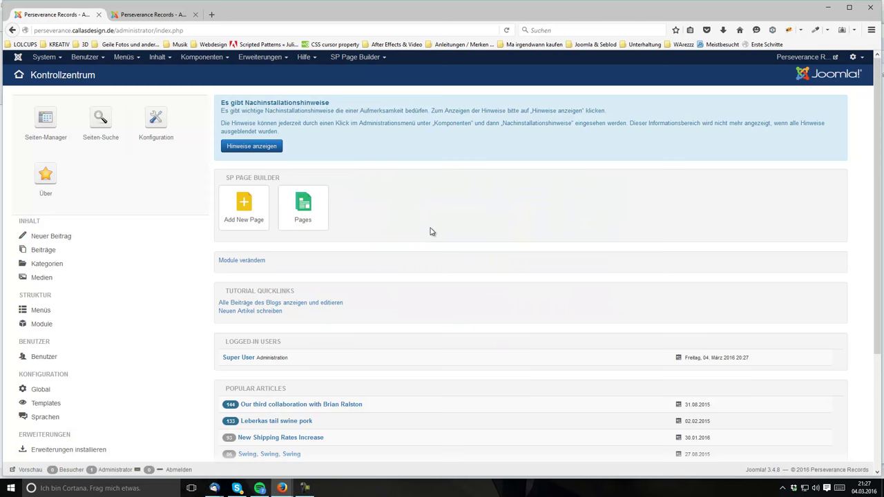
Open the Module manager in a new tab, filter to Administrator, and start a new module
click(277, 58)
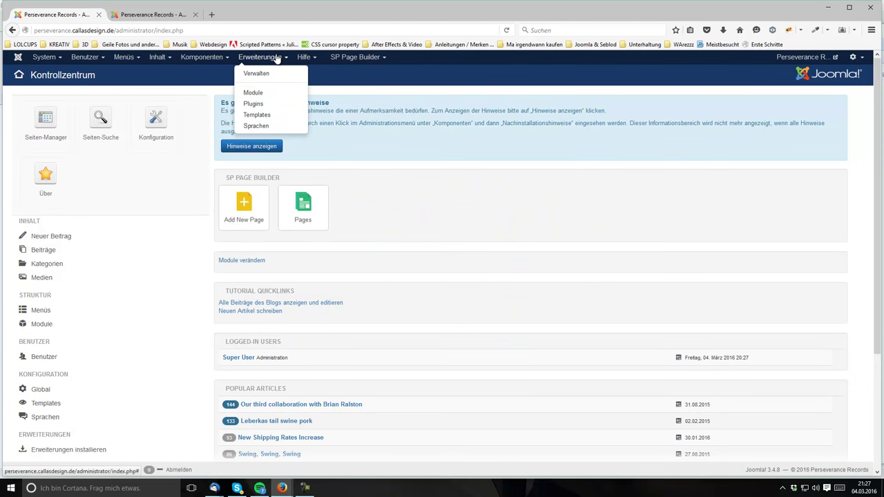
click(254, 92)
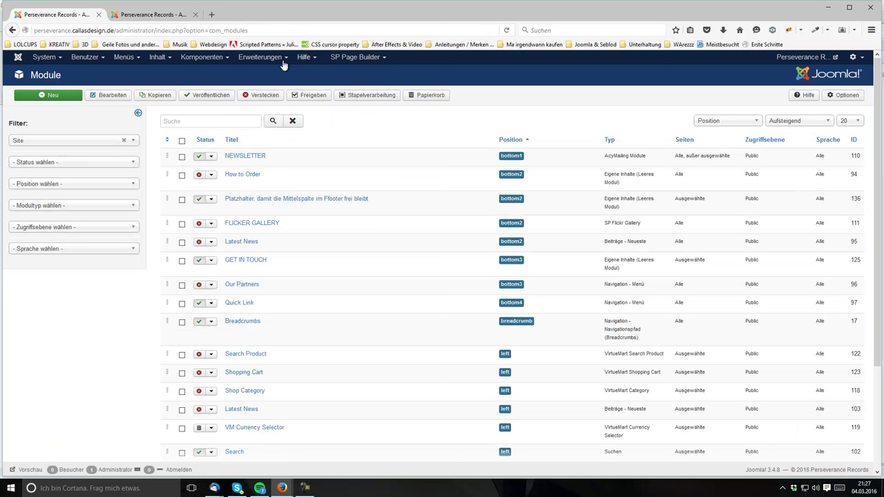
right_click(269, 59)
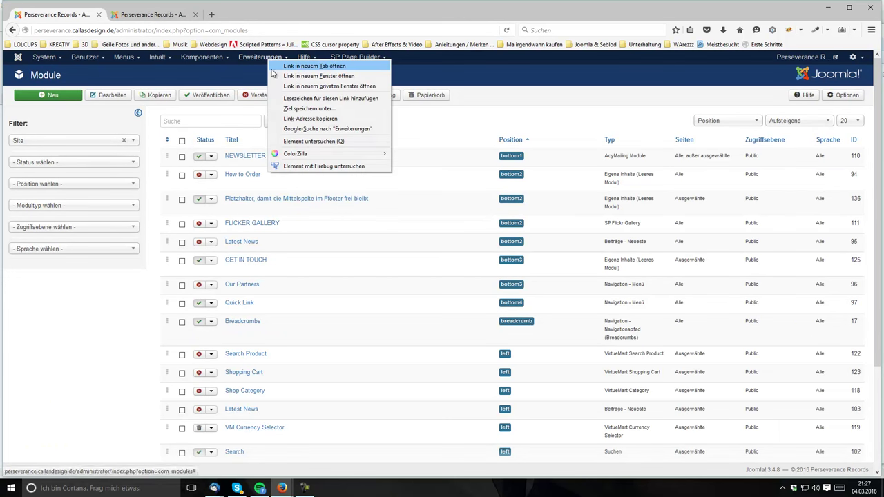
click(291, 66)
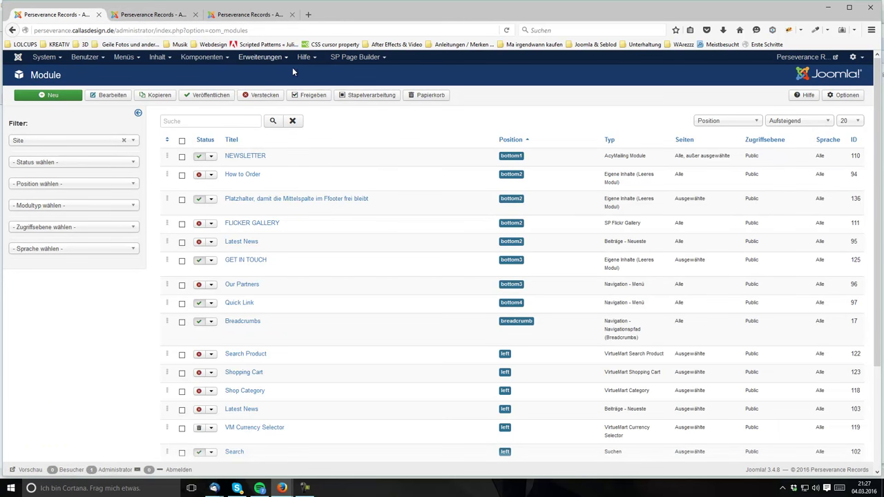
click(54, 144)
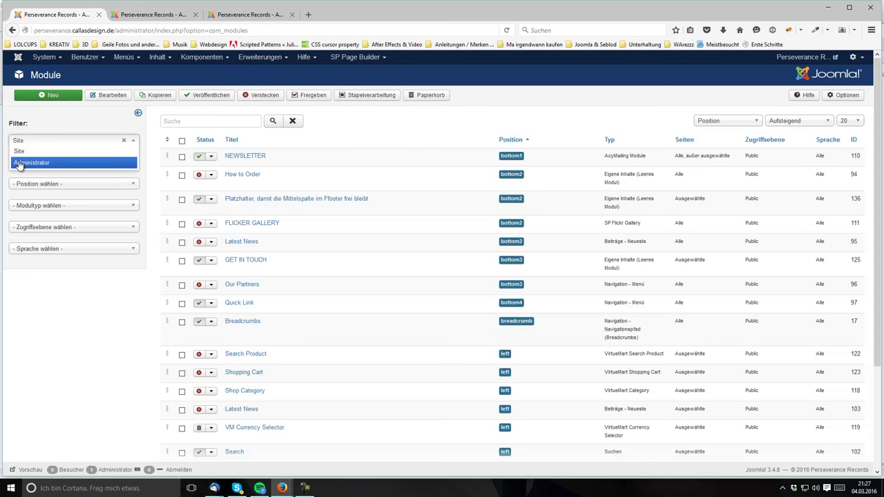
click(19, 164)
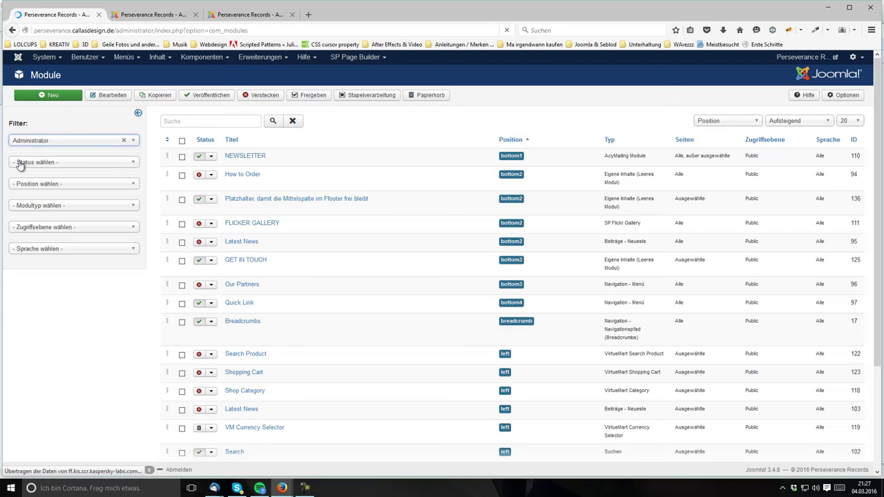
click(54, 97)
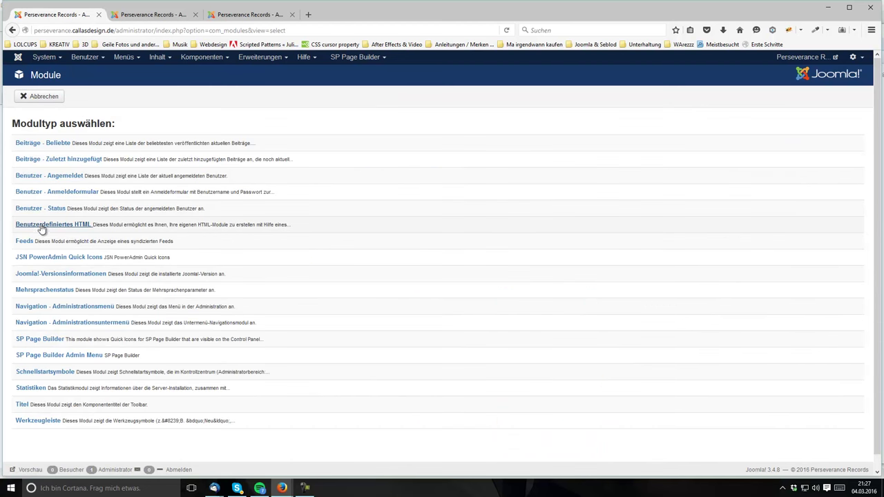
Start a Benutzerdefiniertes HTML module titled 'Top Menu Te…' and switch to the Site modules tab
click(40, 230)
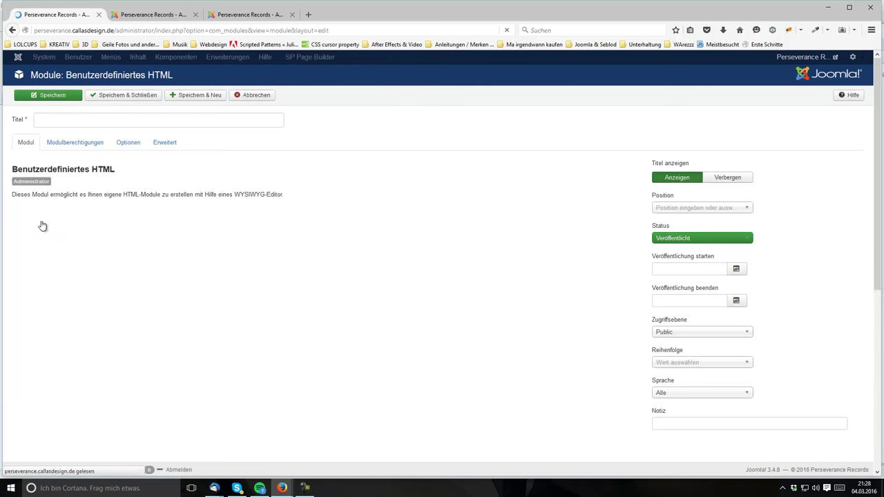
click(58, 124)
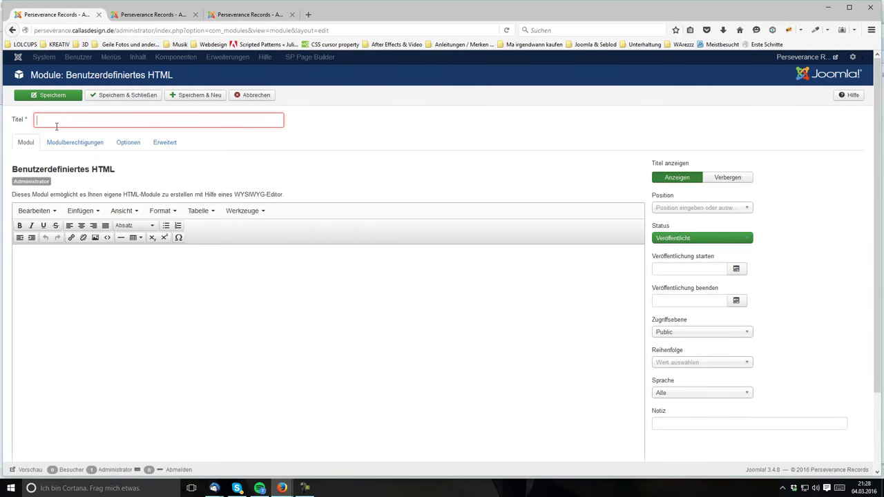
text(Top M)
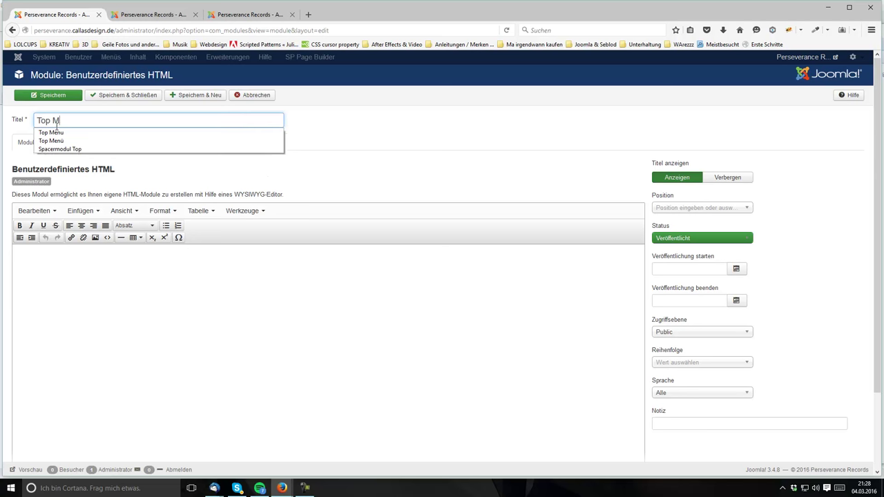
text(enu Test Tu)
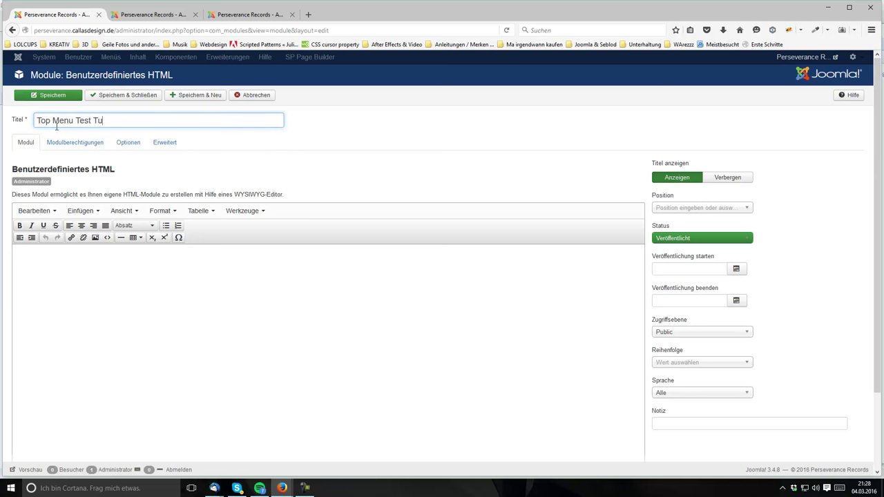
click(154, 15)
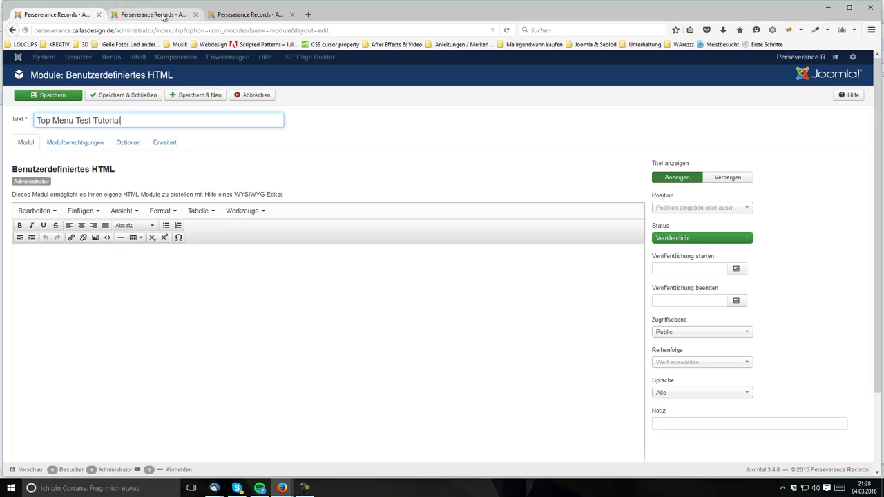
Enable Firebug and inspect the SP Page Builder entry in the admin top menu
click(791, 32)
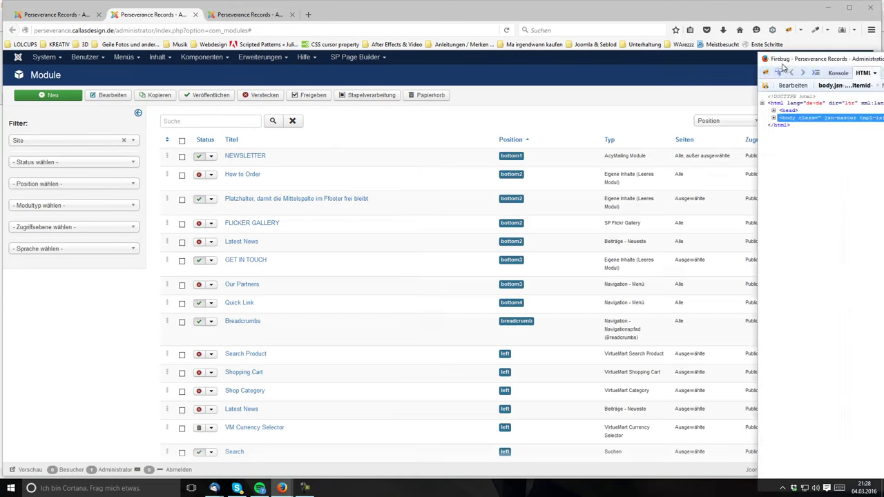
drag(821, 60, 482, 104)
click(449, 117)
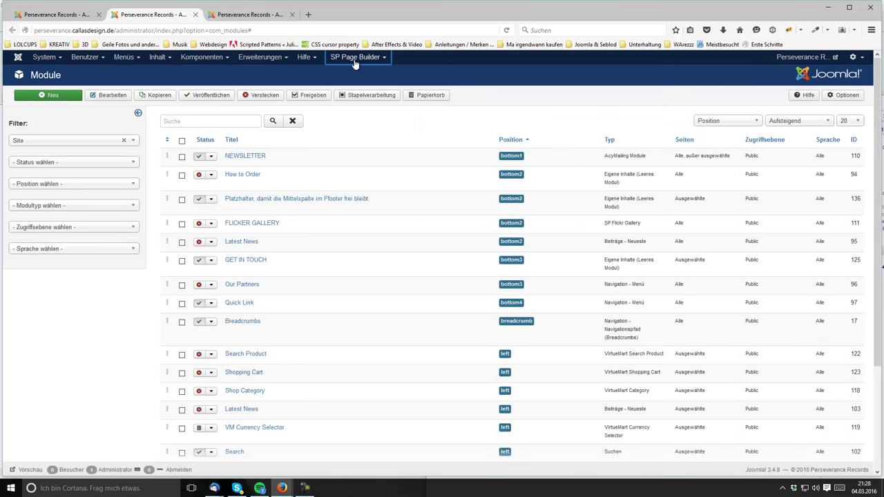
click(355, 61)
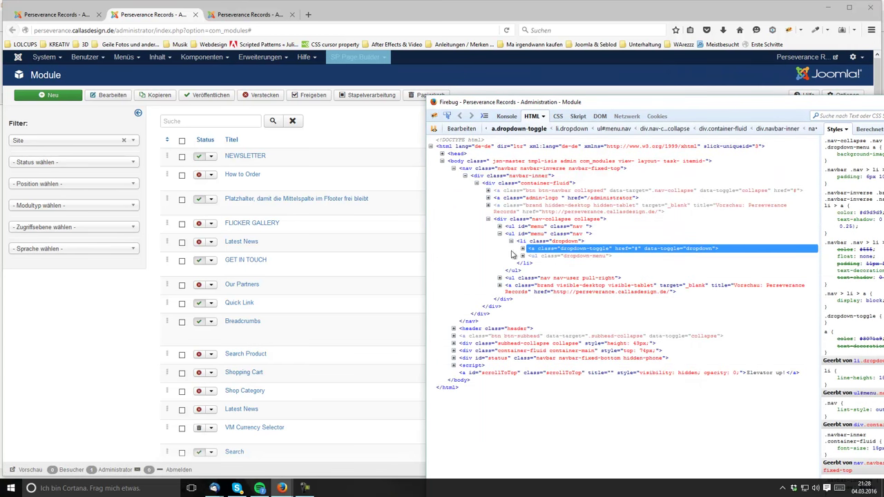
Copy the HTML of the ul#menu list node with HTML kopieren and return to the module editor
click(500, 234)
click(515, 235)
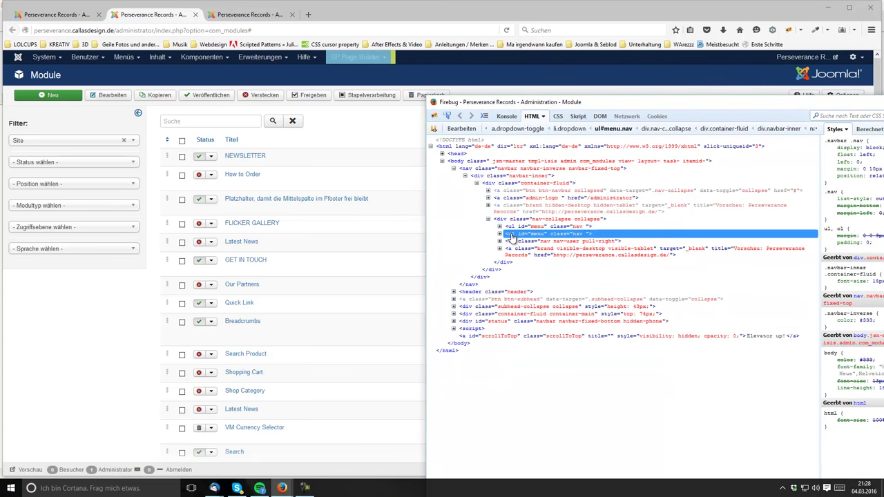
right_click(518, 236)
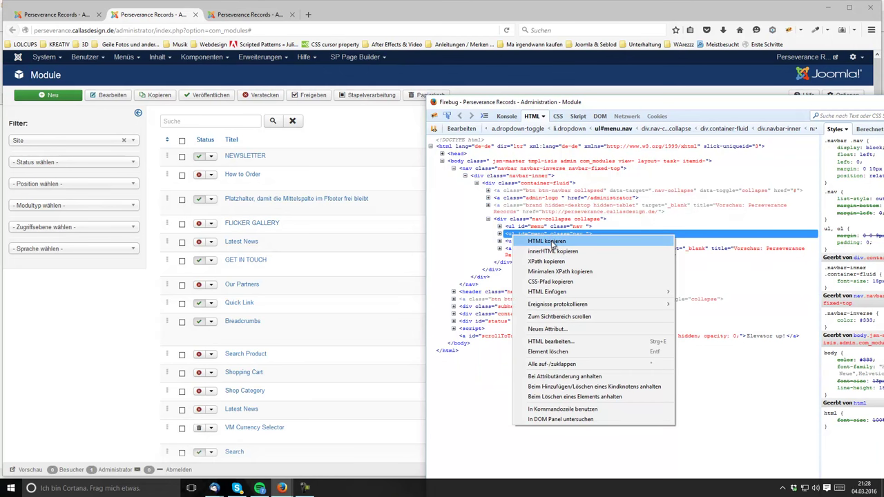
click(523, 240)
click(70, 19)
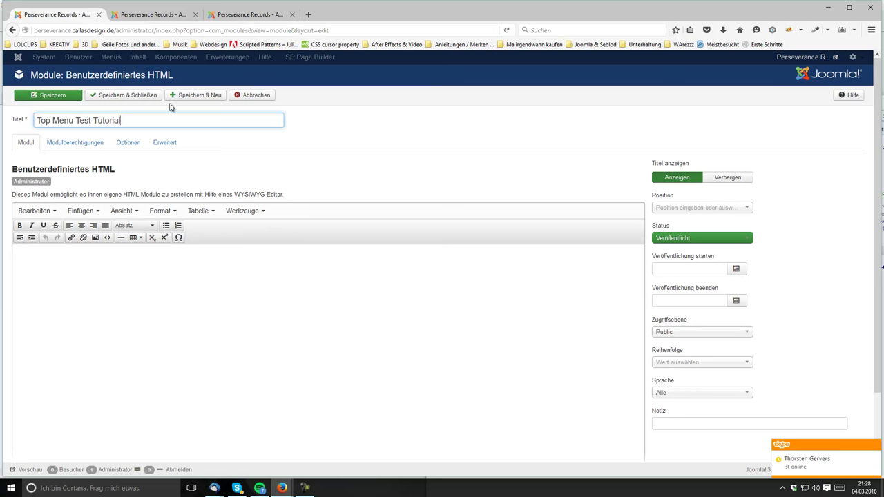
Save the module with placeholder text 'drfgdfg', then open the Benutzer > Verwalten user list
click(218, 283)
text(drfgdfg)
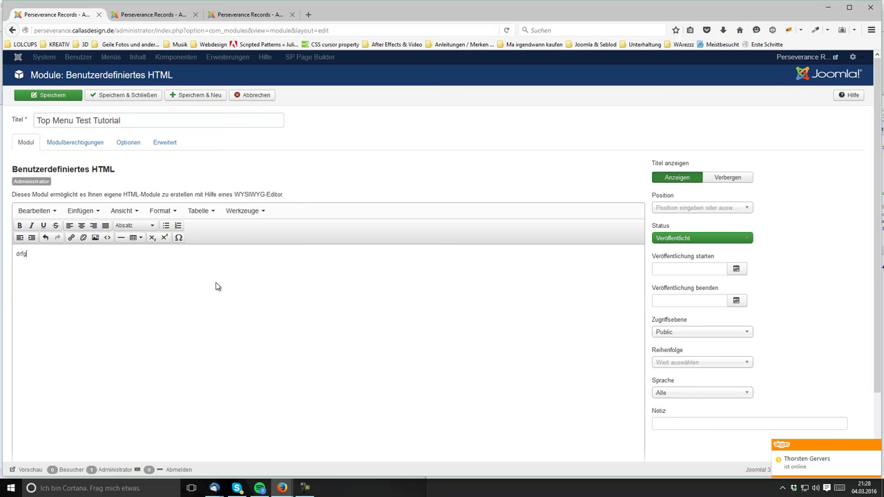
click(120, 101)
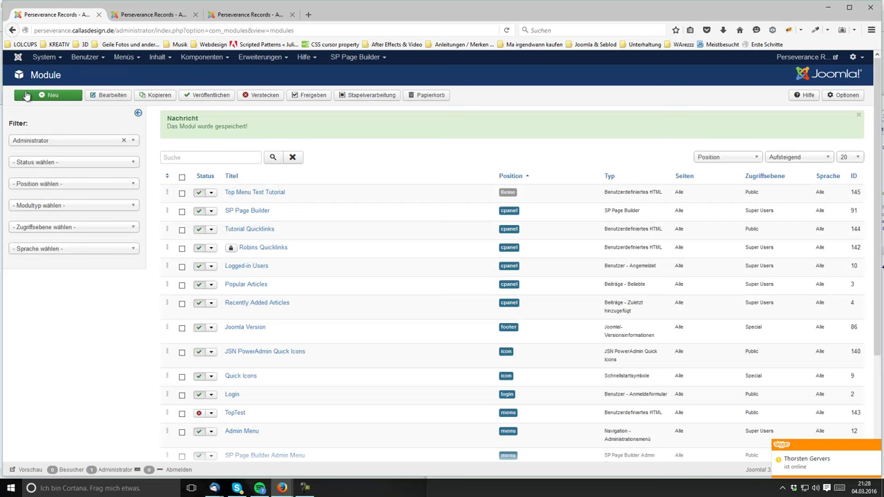
click(92, 59)
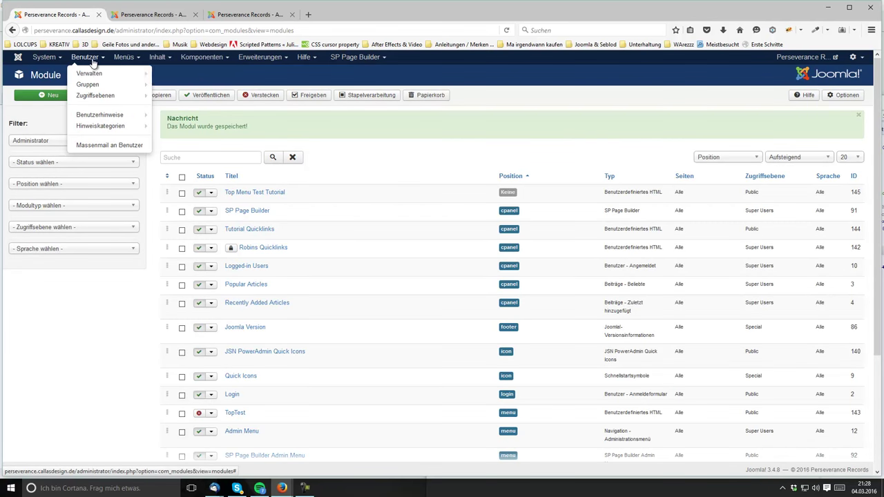
click(92, 72)
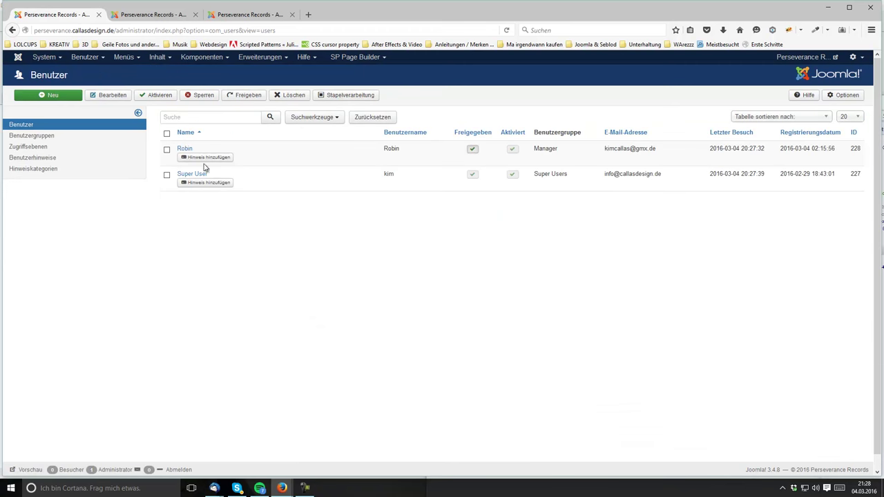
Set Super User's editor to 'Editor - Keine', save the profile, and open Erweiterungen > Module
click(187, 176)
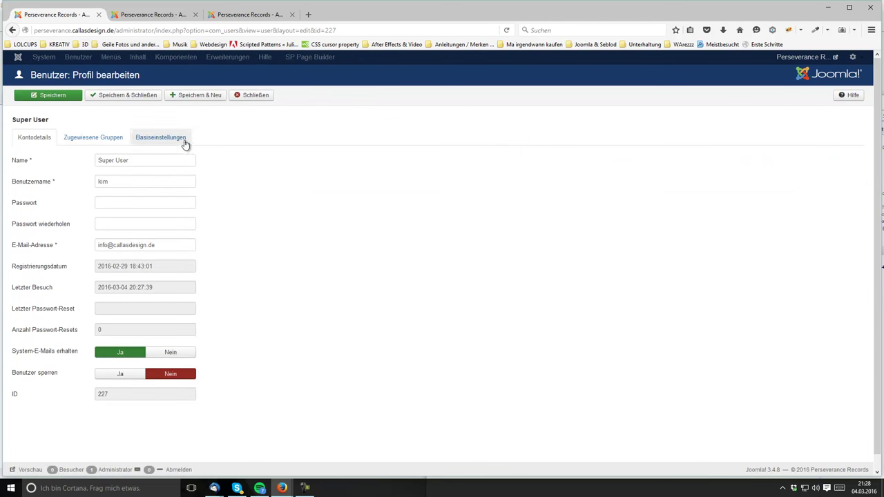
click(184, 143)
click(150, 225)
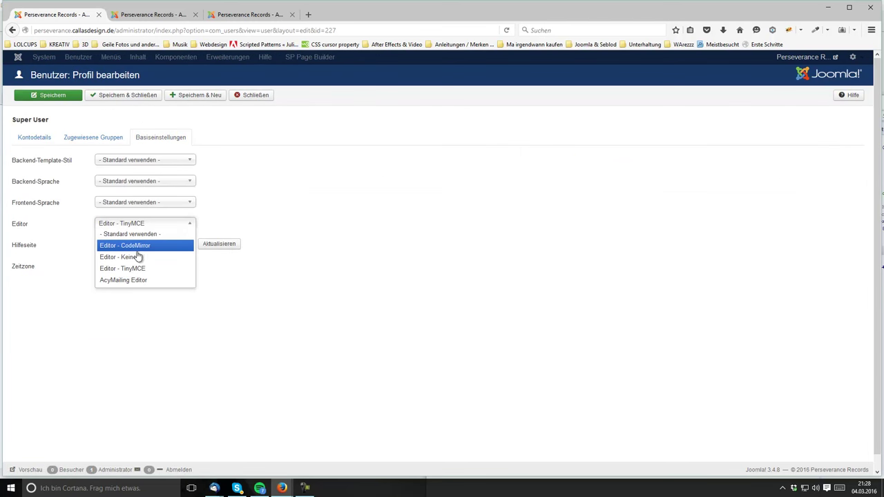
click(138, 256)
click(133, 99)
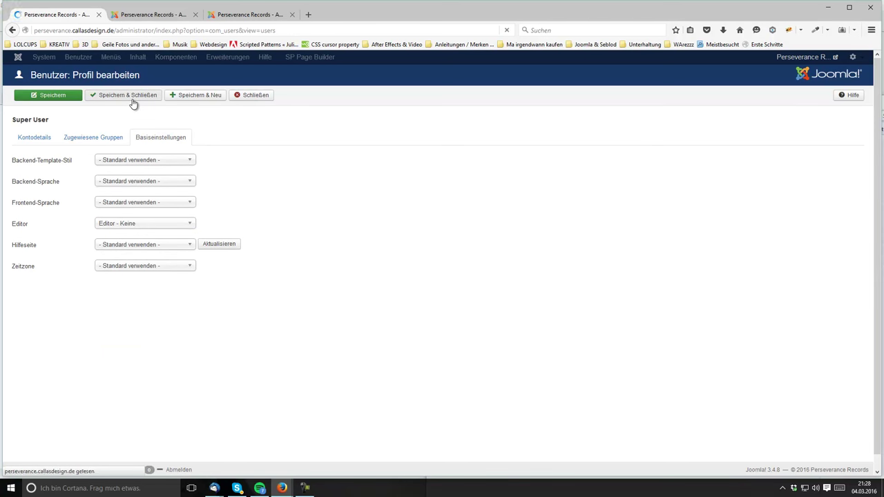
click(268, 62)
click(268, 91)
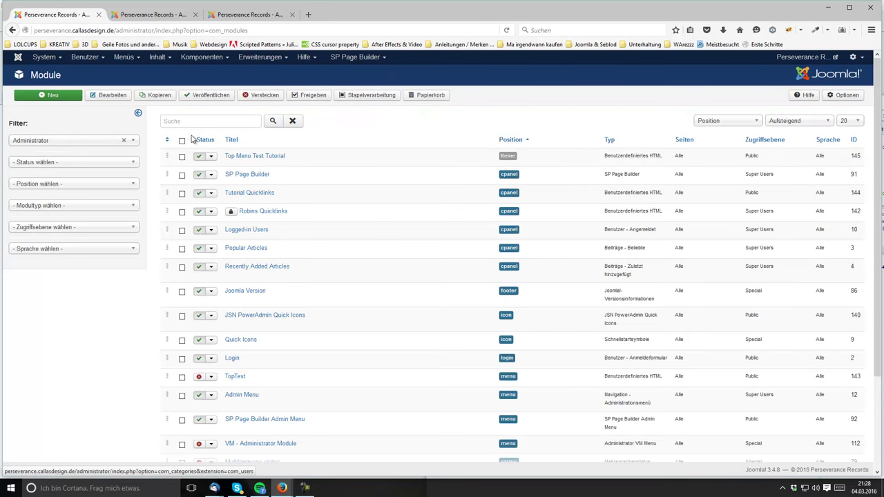
Replace the Top Menu Test Tutorial module's content with the copied menu HTML
click(256, 157)
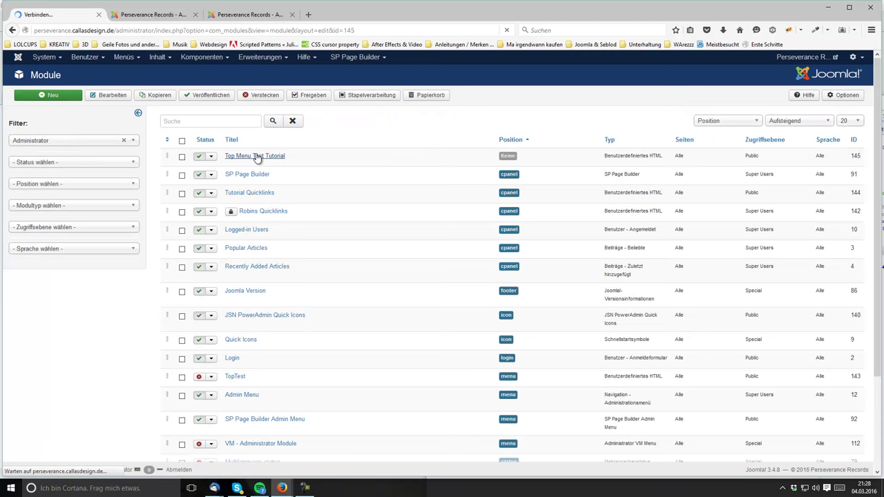
click(158, 224)
key(ctrl+a)
text(<ul class="nav " id="menu"> <li class="dropdown"><a href="#" data-toggle="dropdown" class="dropdown-toggle">SP Page Builder <span class="caret"></span></a><ul class="dropdown-menu"> <li><a href="index.php?option=com_sppagebuilder" class="menu-pages">Pages</a></li> <li><a href="index.php?option=com_sppagebuilder&amp;task=page.add" class="menu-page">Add New Page</a></li> <li><a target="blank" href="http://www.joomshaper.com/documentation/joomla-extensions/sp-page-builder" class="">Documentation</a></li> </ul> </li> </ul>)
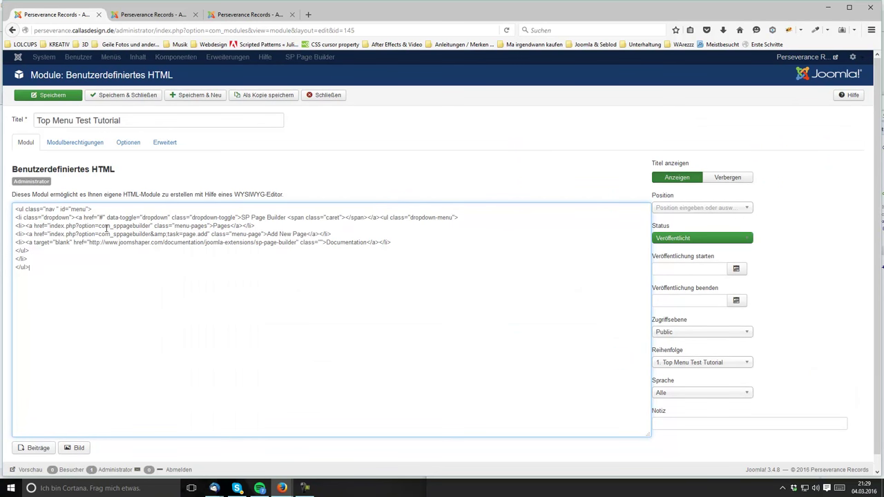
Replace the three menu links' href targets with '#'
drag(50, 226, 152, 226)
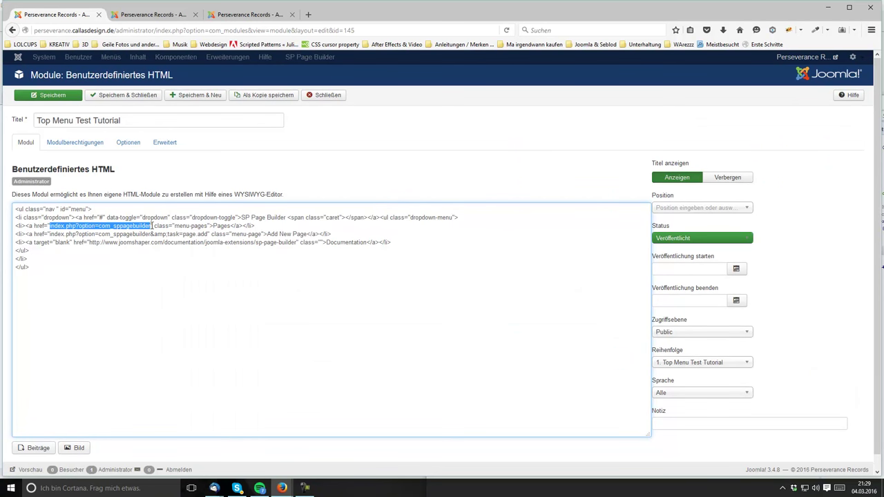
text(#)
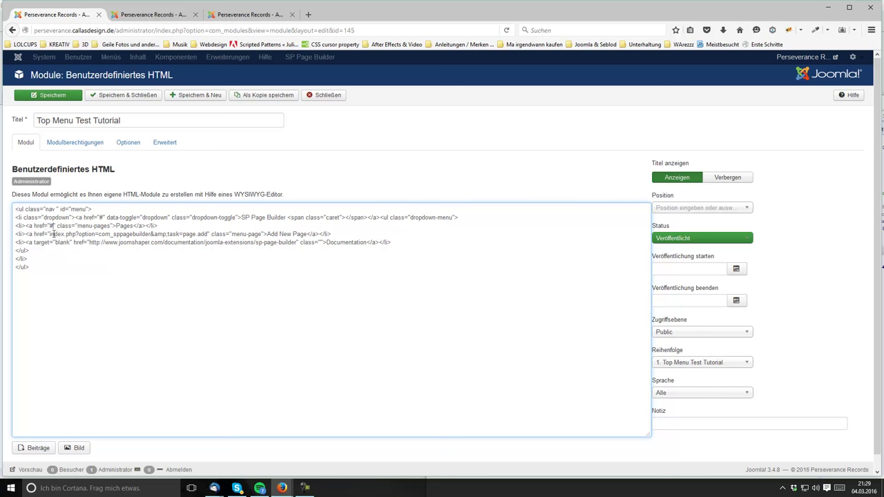
drag(51, 234, 211, 234)
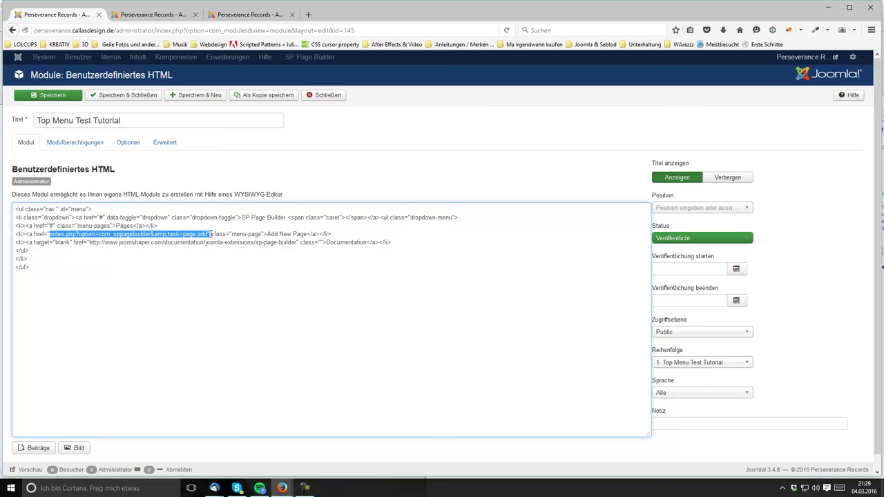
text(#)
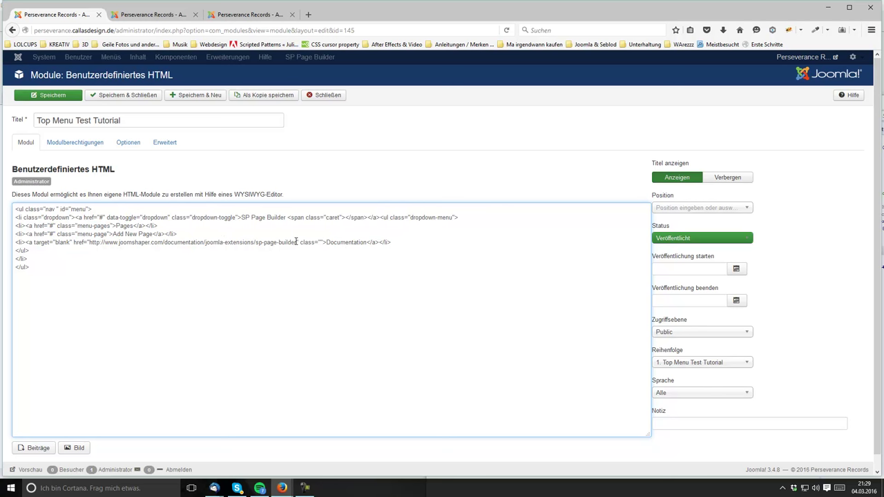
drag(297, 242, 88, 243)
text(#)
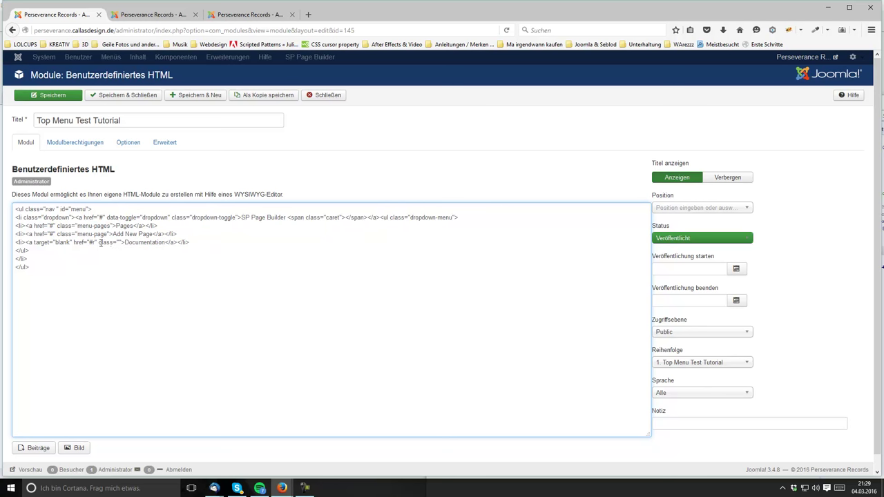
key(BackSpace)
key(BackSpace)
Rename the menu items Pages, Add New Page and Documentation to Userlink 1, Userlink 2, Userlink 3
double_click(123, 227)
text(Userlink 1)
key(Down)
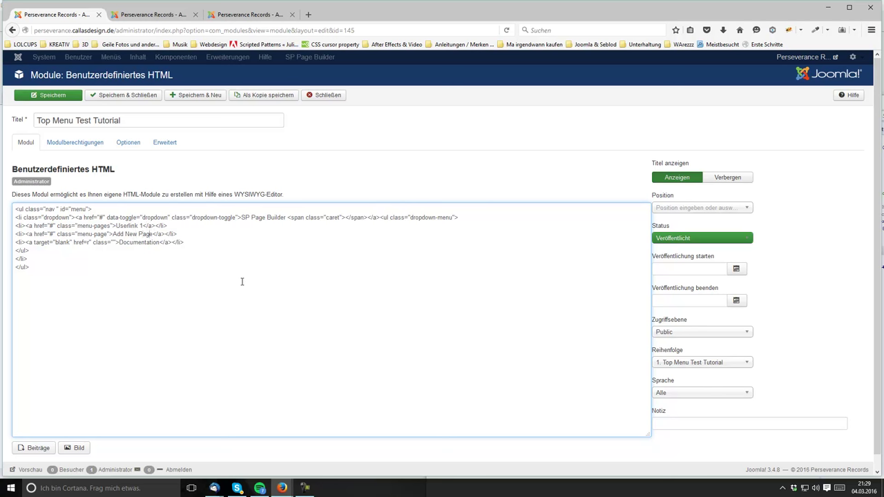
key(shift+Left)
key(shift+Left)
key(shift+Left)
key(shift+Left)
key(shift+Left)
key(shift+Left)
key(shift+Left)
key(shift+Left)
text(Userlink 2)
key(shift+Right)
key(shift+Right)
key(shift+Right)
key(shift+Right)
key(shift+Right)
key(shift+Right)
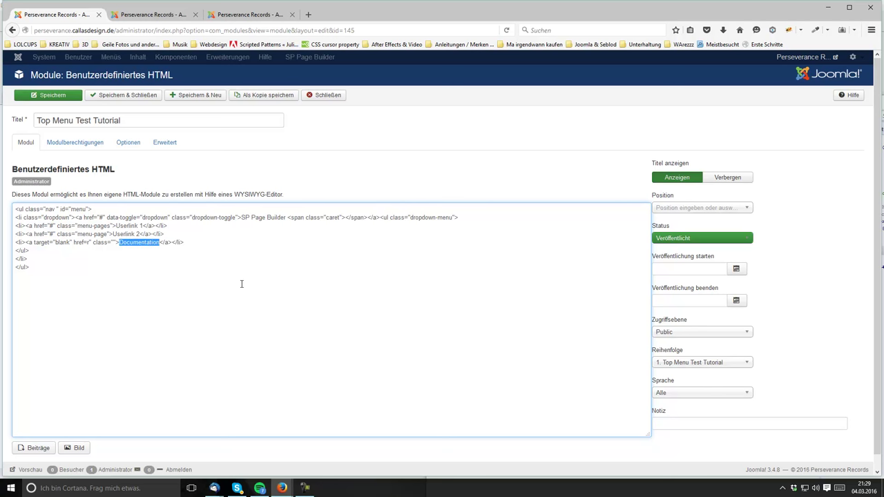
text(Userlink 3)
Inspect the ul#menu dropdown item and toggle link nodes in Firebug, then return to the module editor
click(181, 14)
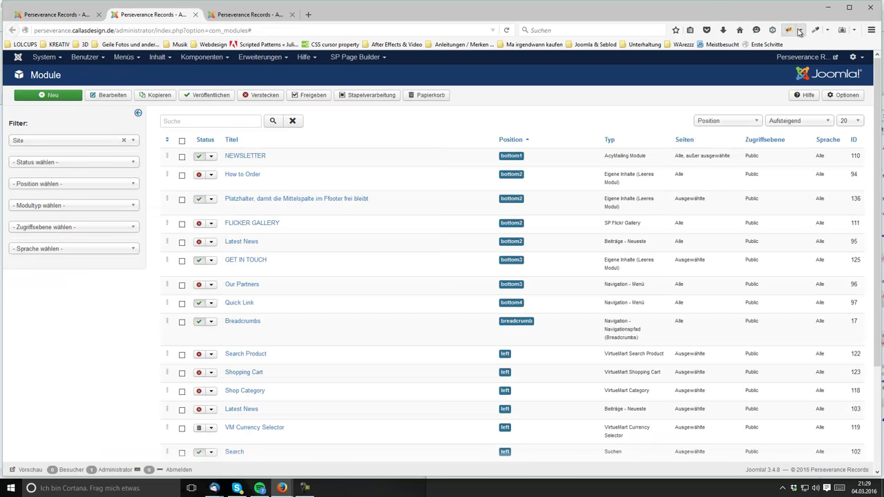
click(793, 30)
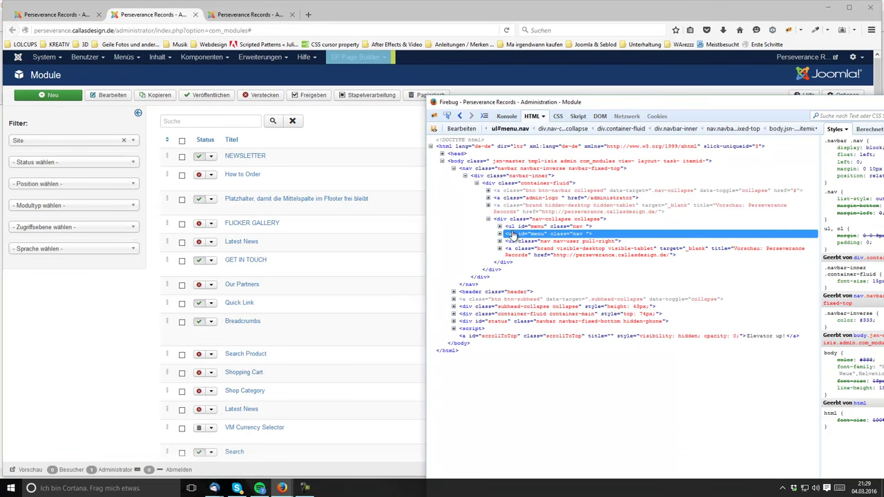
click(501, 234)
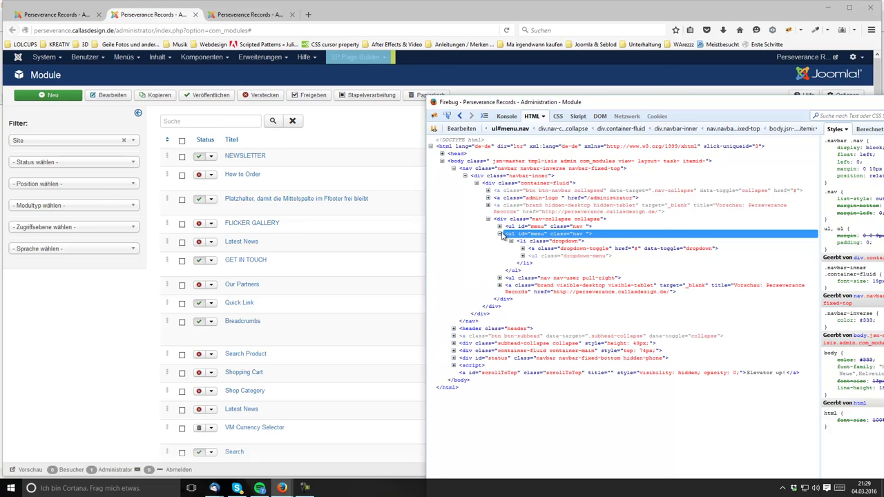
click(532, 242)
click(521, 245)
click(523, 249)
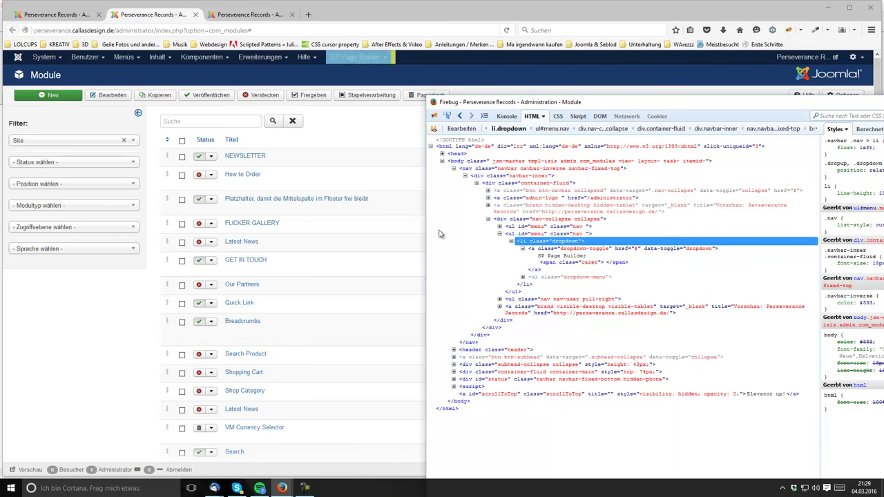
click(55, 15)
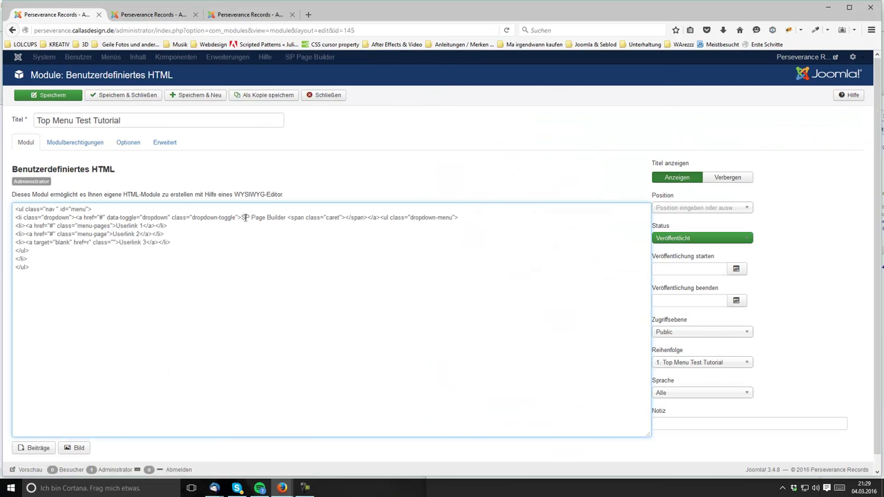
Rename the 'SP Page Builder' dropdown to 'Whykikis Tutorialmenu', assign position Menü [menu], and save
drag(242, 217, 283, 219)
text(Whykikis )
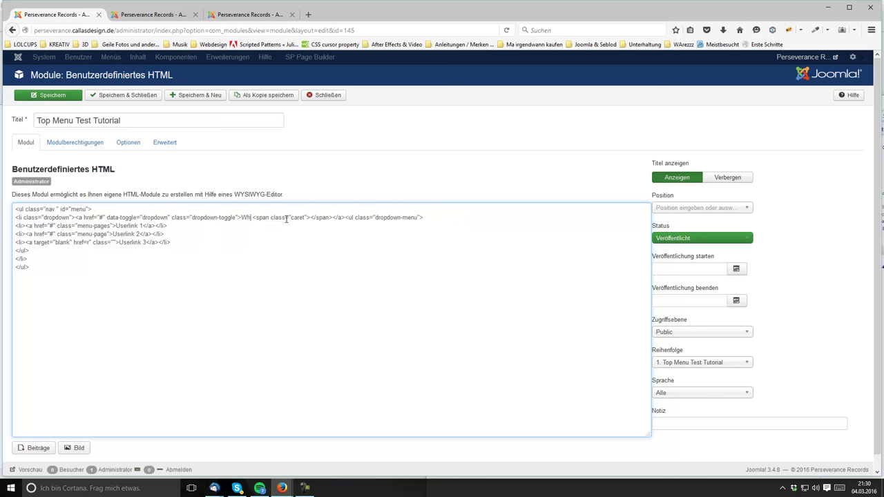
text(Tutorial)
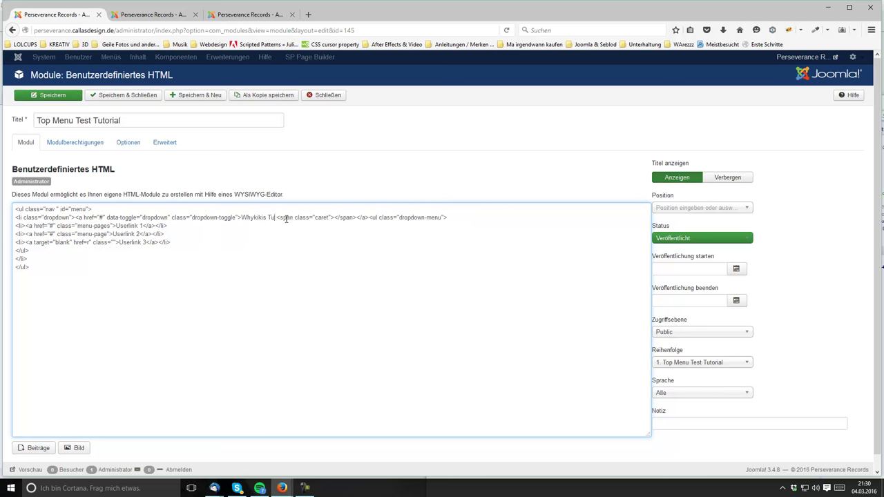
text(menu)
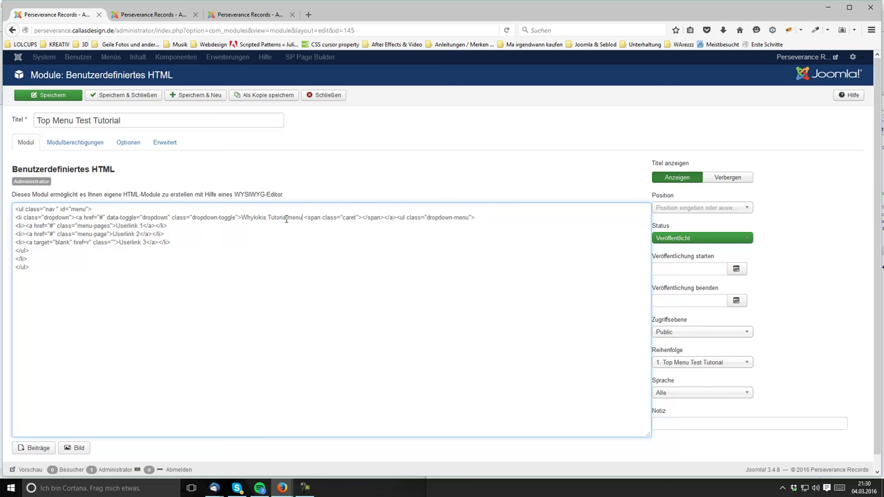
click(701, 208)
drag(746, 244, 748, 284)
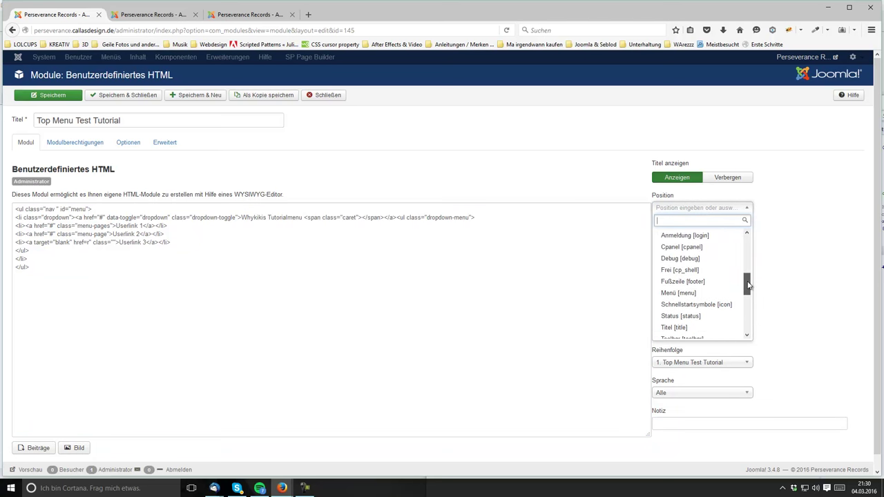
click(684, 294)
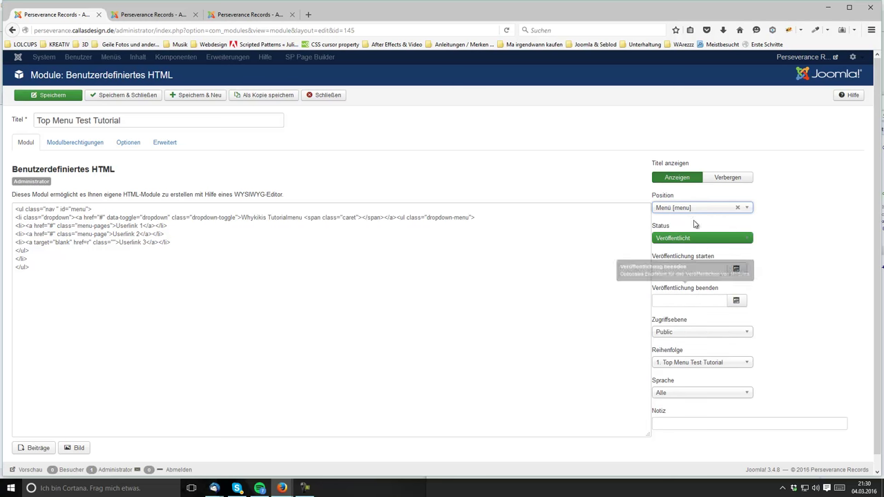
click(116, 97)
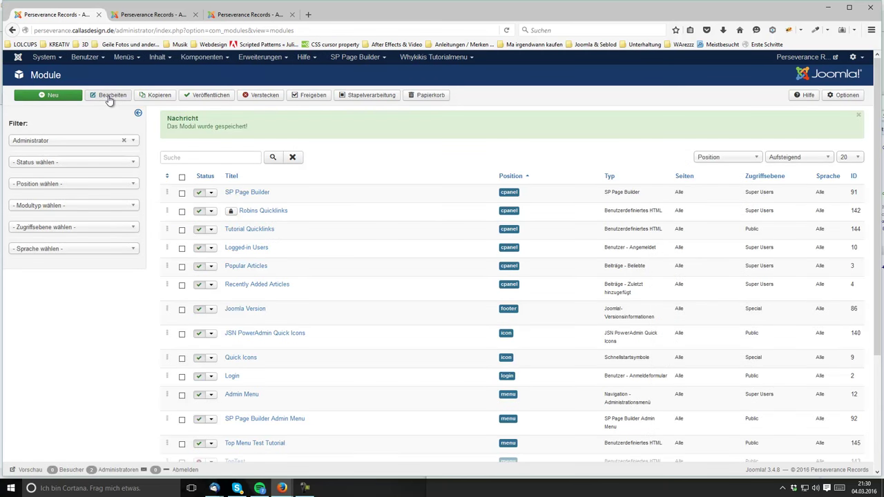
Preview the new Whykikis Tutorialmenu dropdown and its Userlink entries in the admin bar
click(474, 59)
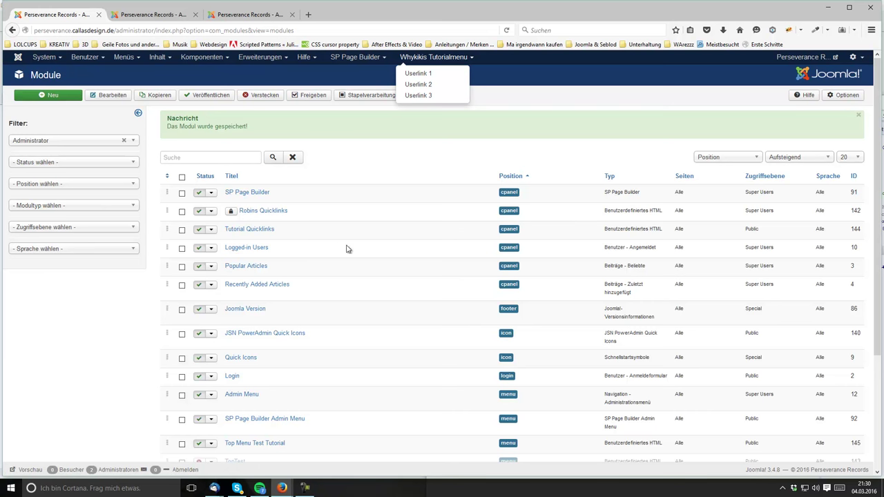
click(120, 375)
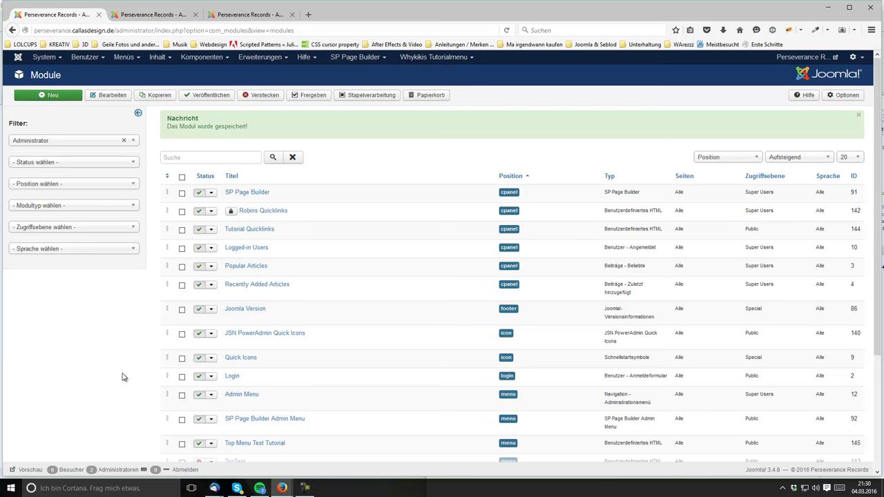
scroll(302, 375, down, 3)
Change the Top Menu Test Tutorial module's access level from Public to Special and save it
click(274, 345)
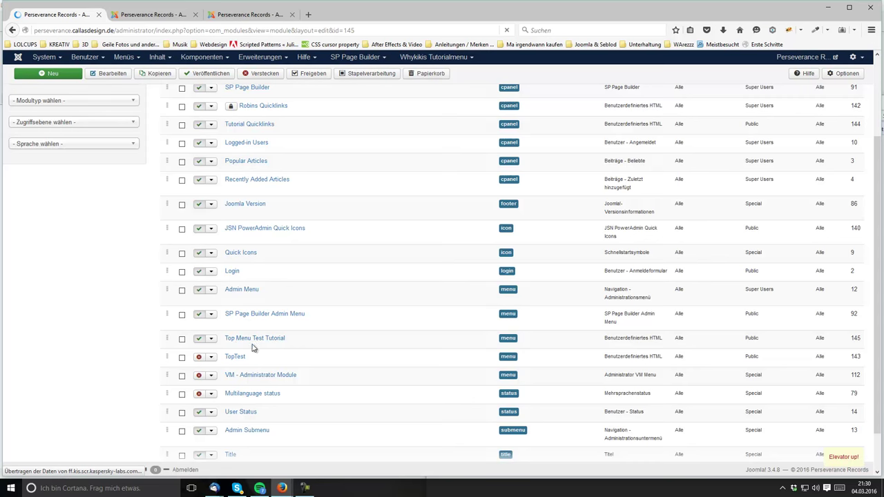
click(686, 334)
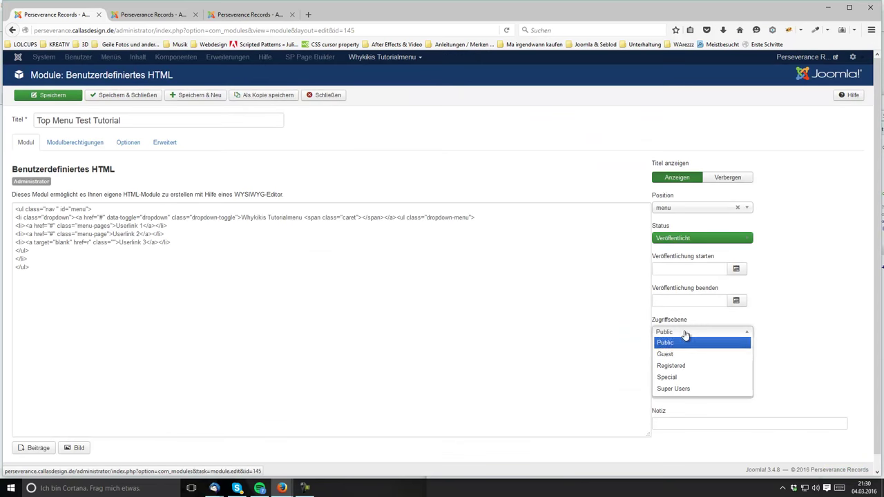
click(667, 380)
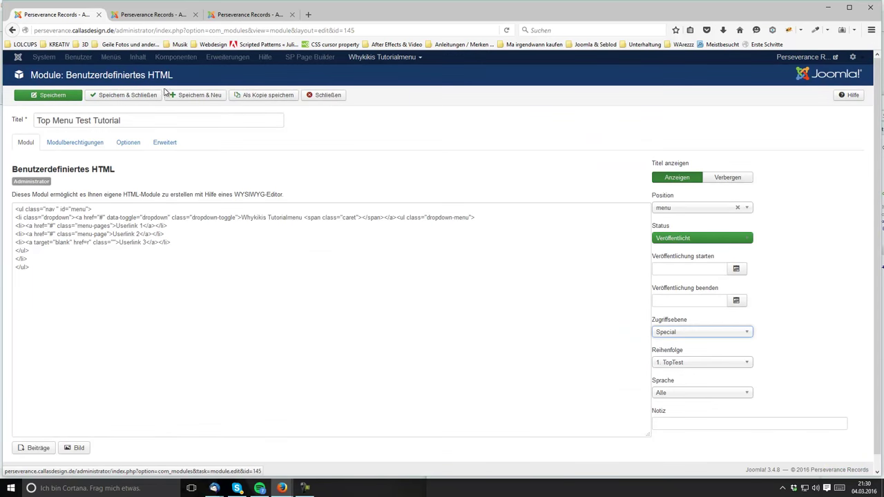
click(133, 101)
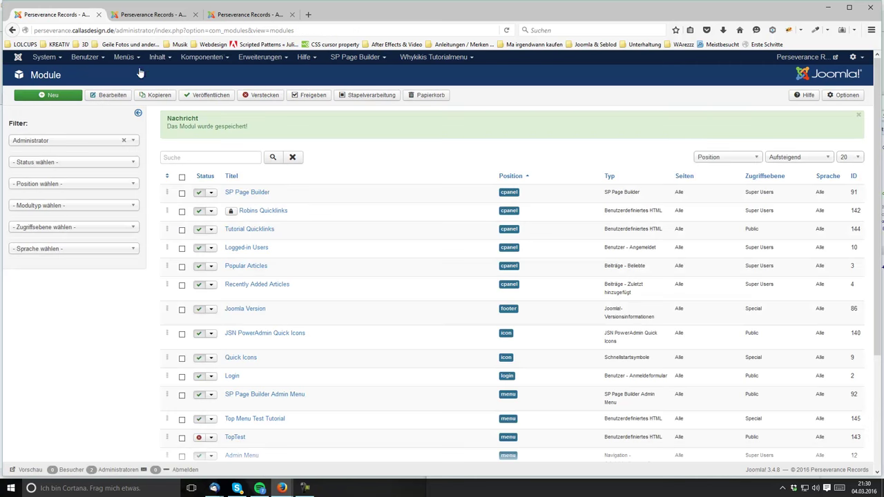
Log out of the administrator and sign back in as the manager account using the saved login
click(858, 58)
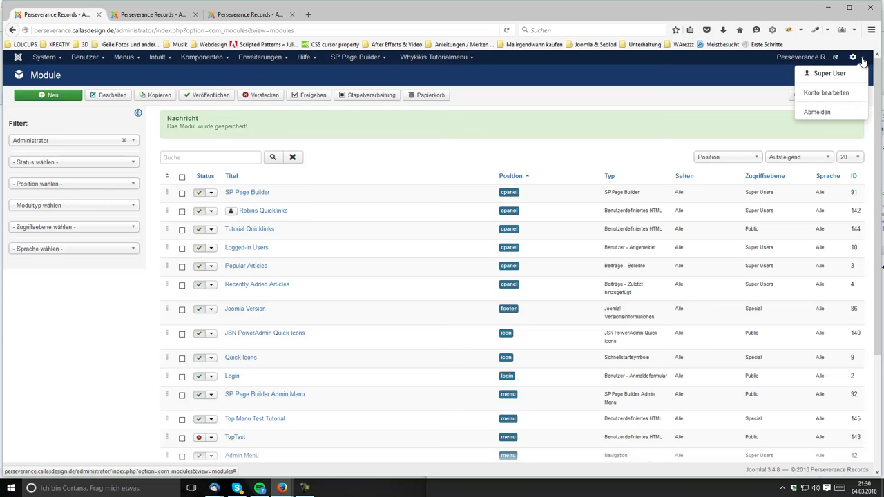
click(818, 113)
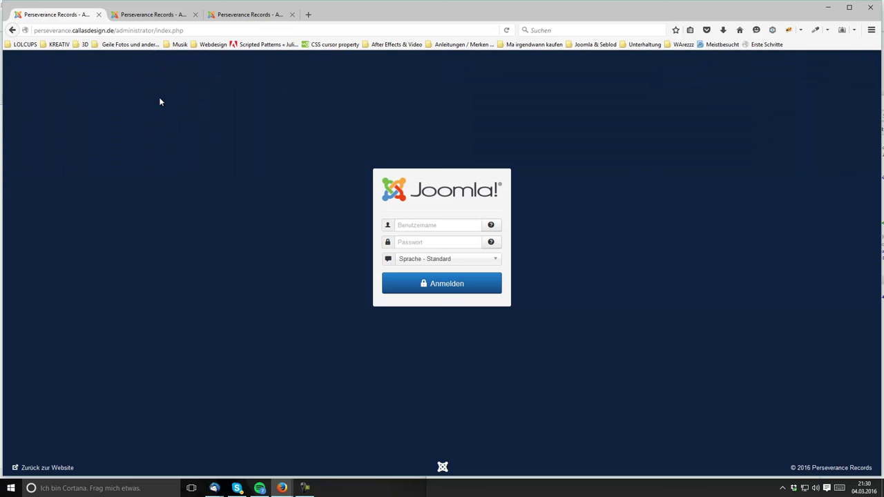
click(418, 225)
click(412, 248)
click(454, 291)
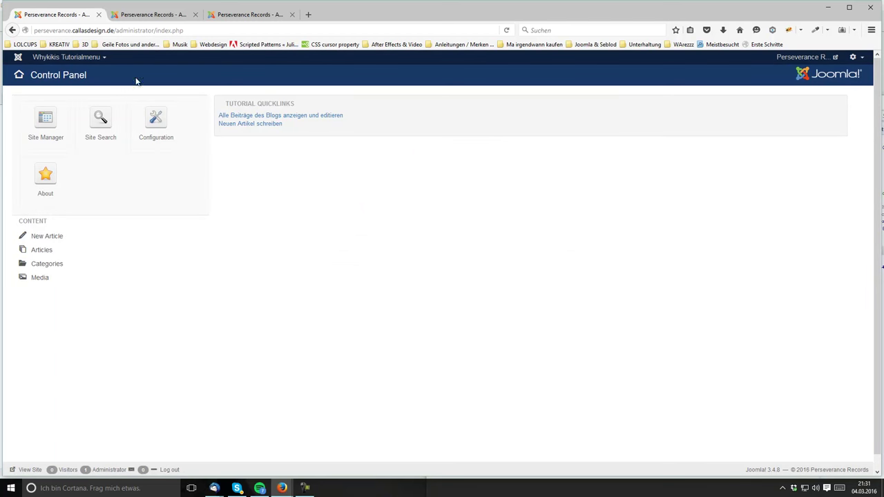
click(100, 59)
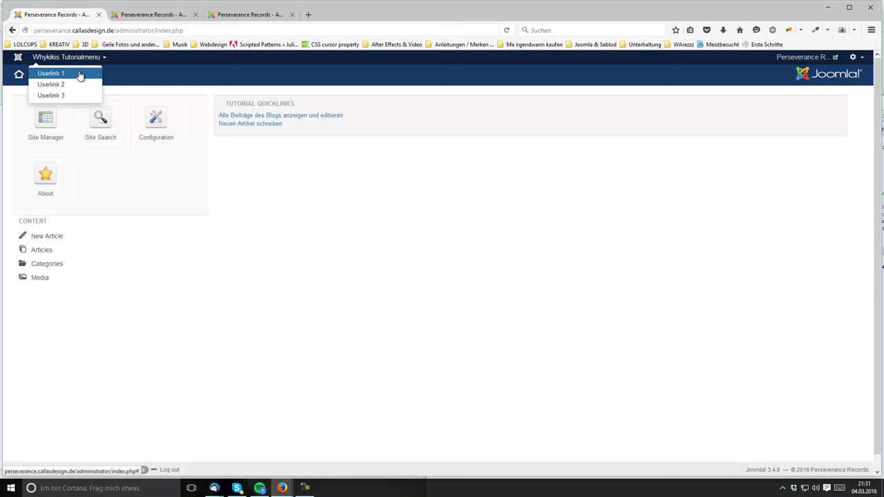
click(163, 14)
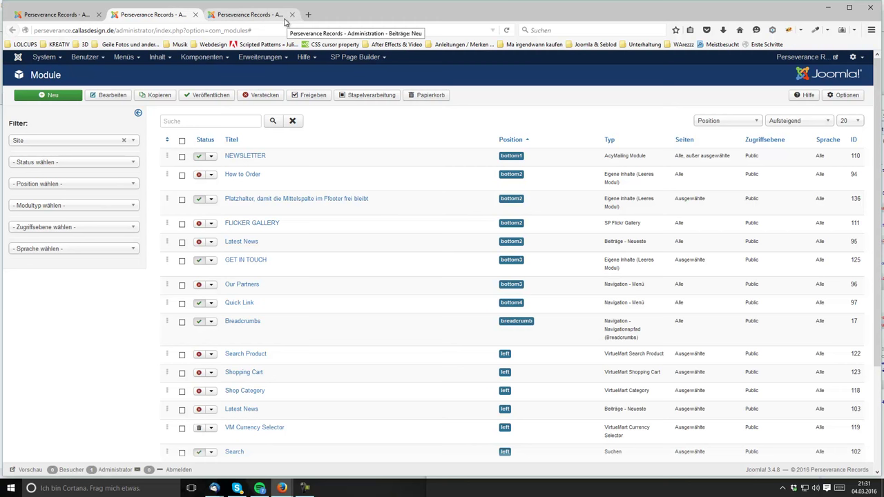
click(47, 14)
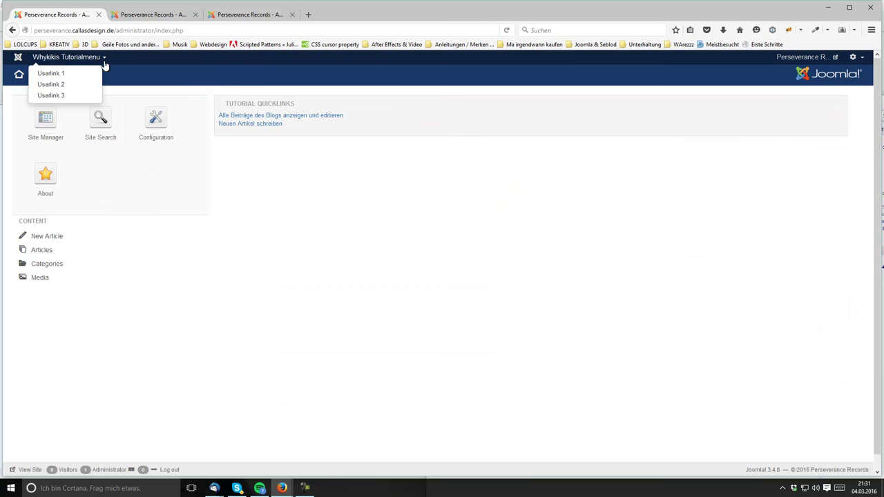
click(401, 256)
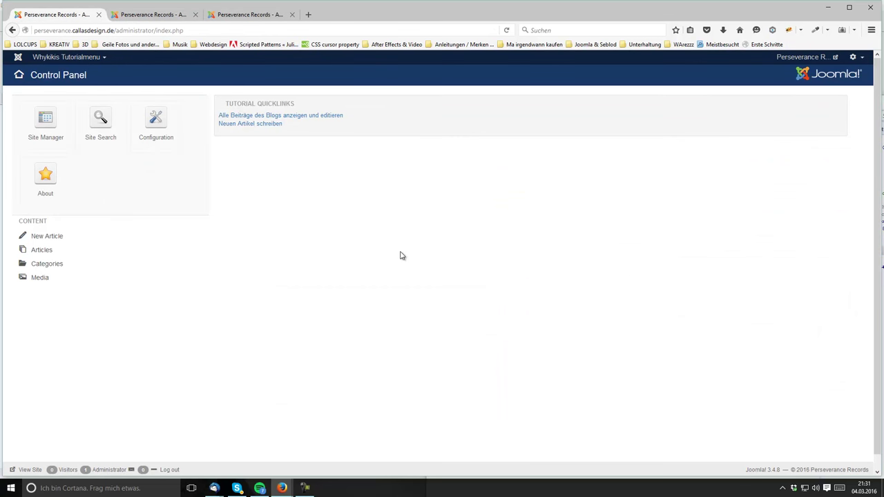
key(F12)
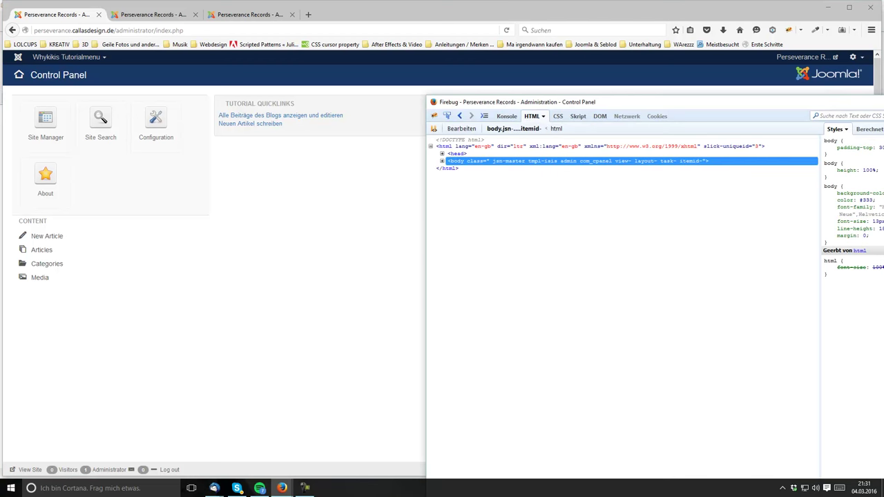
key(F12)
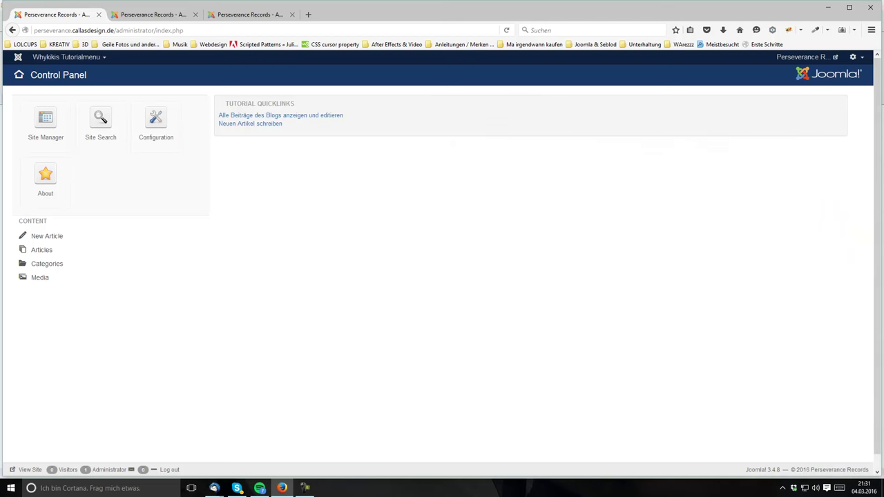